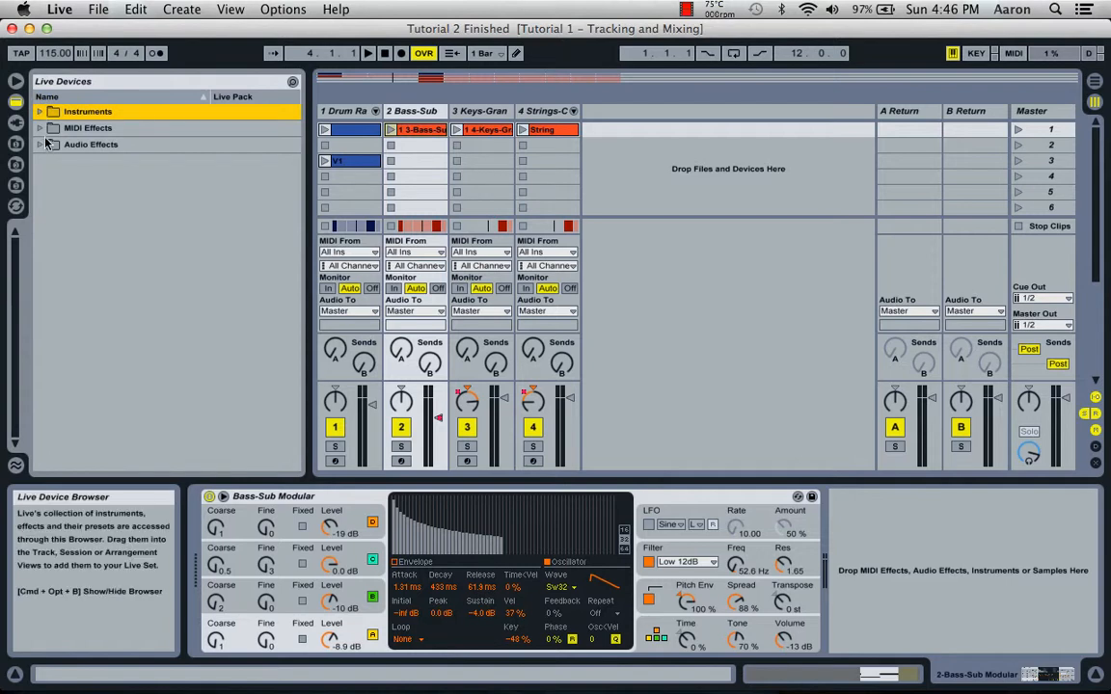
Expand the Instruments device folder and select Instrument Rack.
left_click(41, 113)
left_click(50, 144)
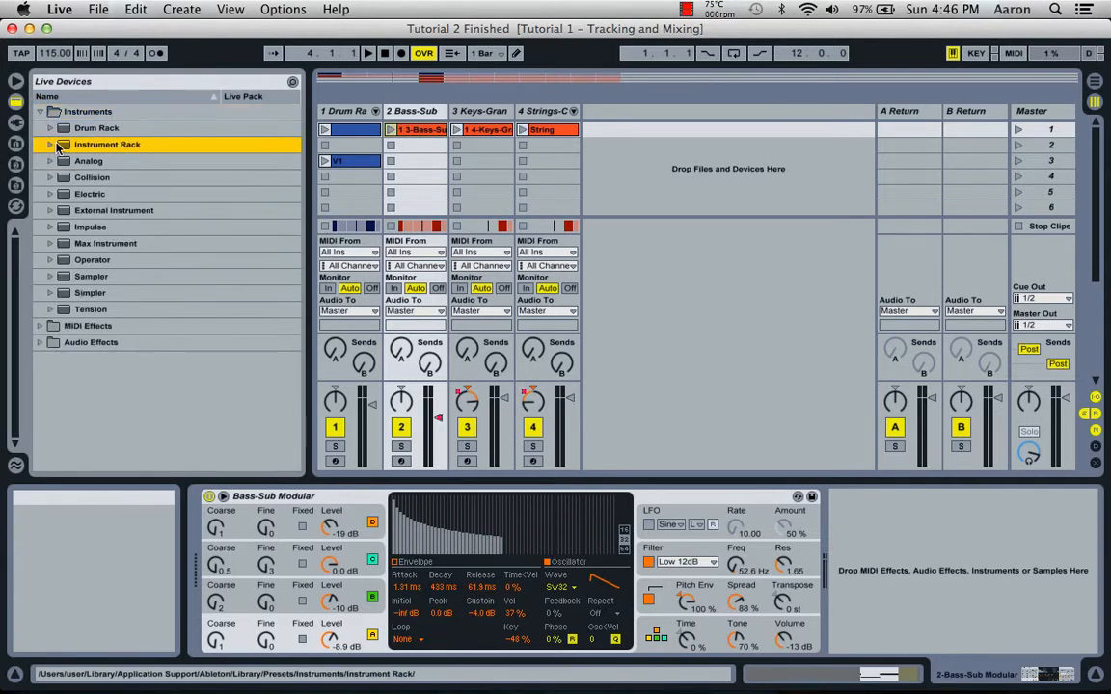
left_click_drag(88, 145, 716, 174)
left_click_drag(637, 166, 633, 165)
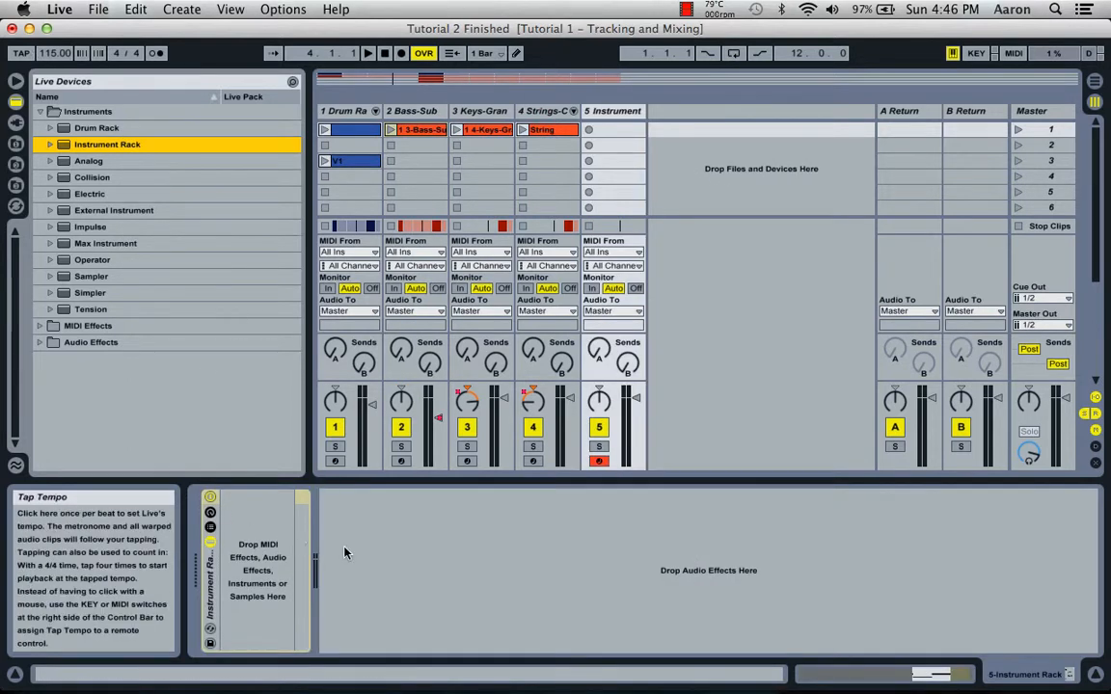
left_click(619, 112)
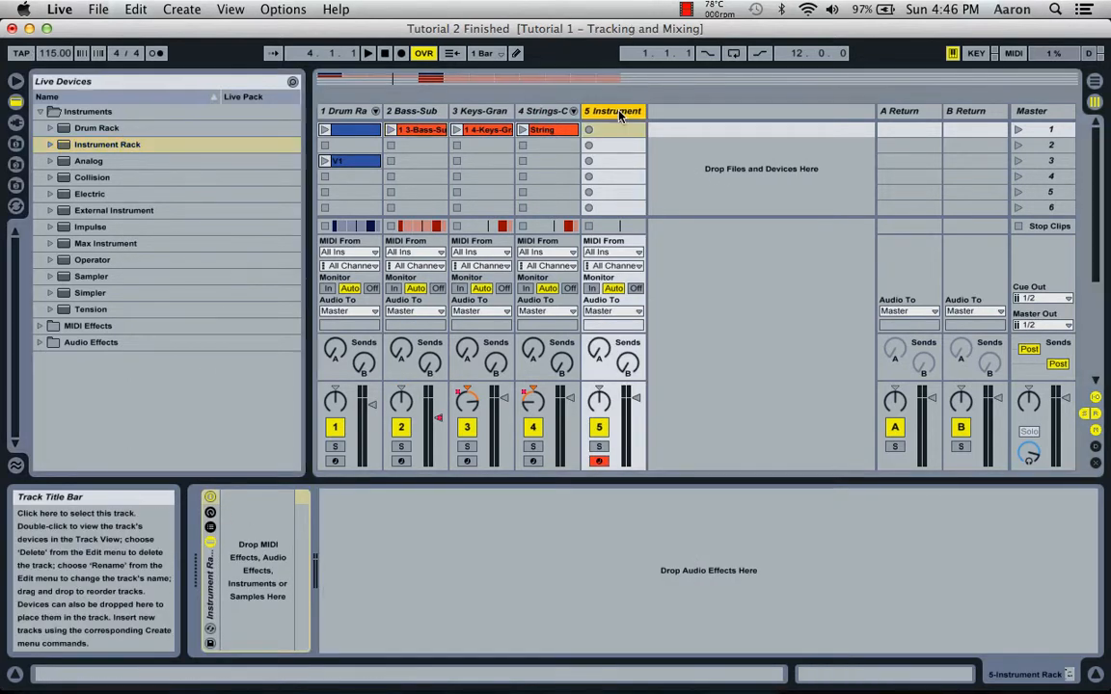
key("Delete")
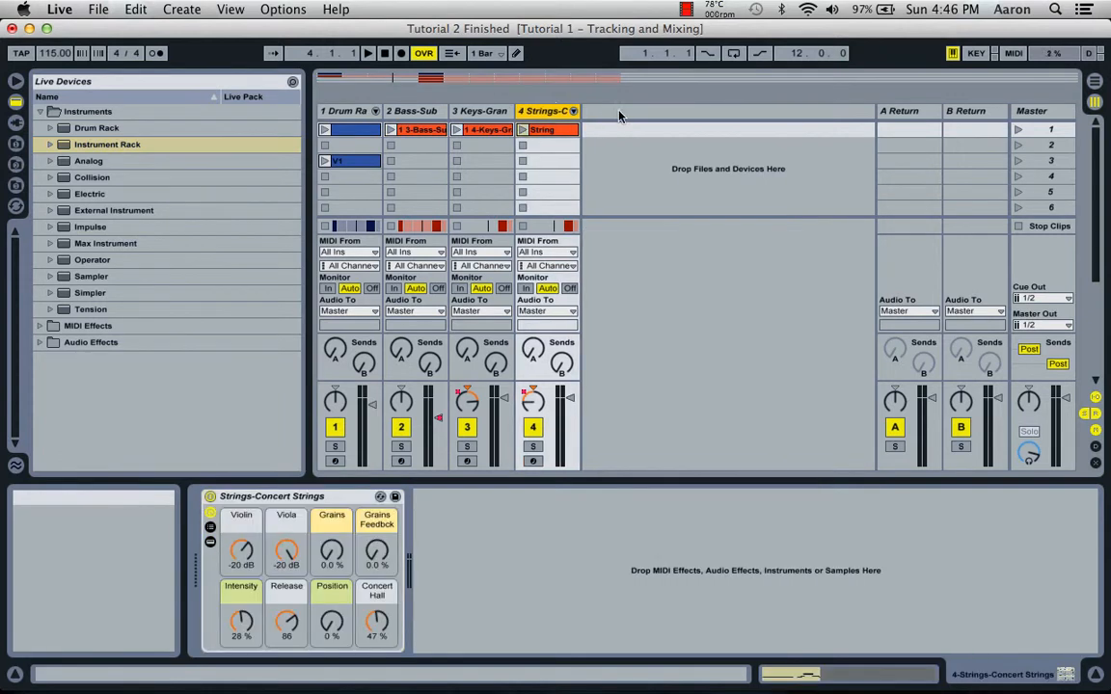
Cut the Keys-Grand Piano device from track 3, add an Instrument Rack to the track, and paste the piano into it.
left_click(484, 111)
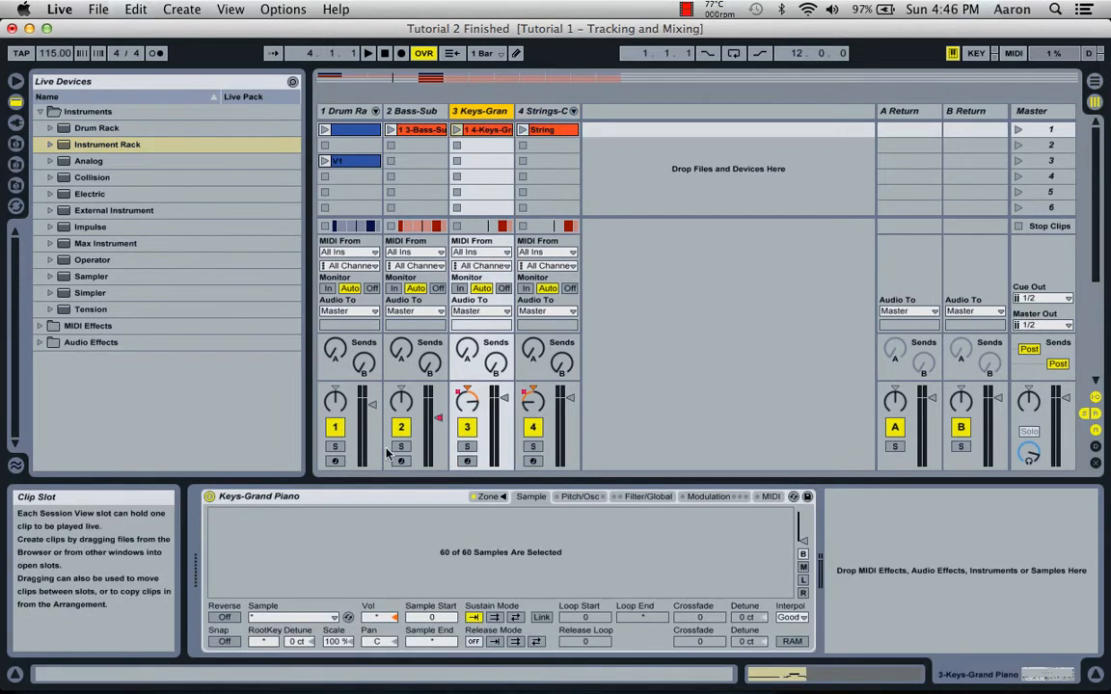
left_click(325, 498)
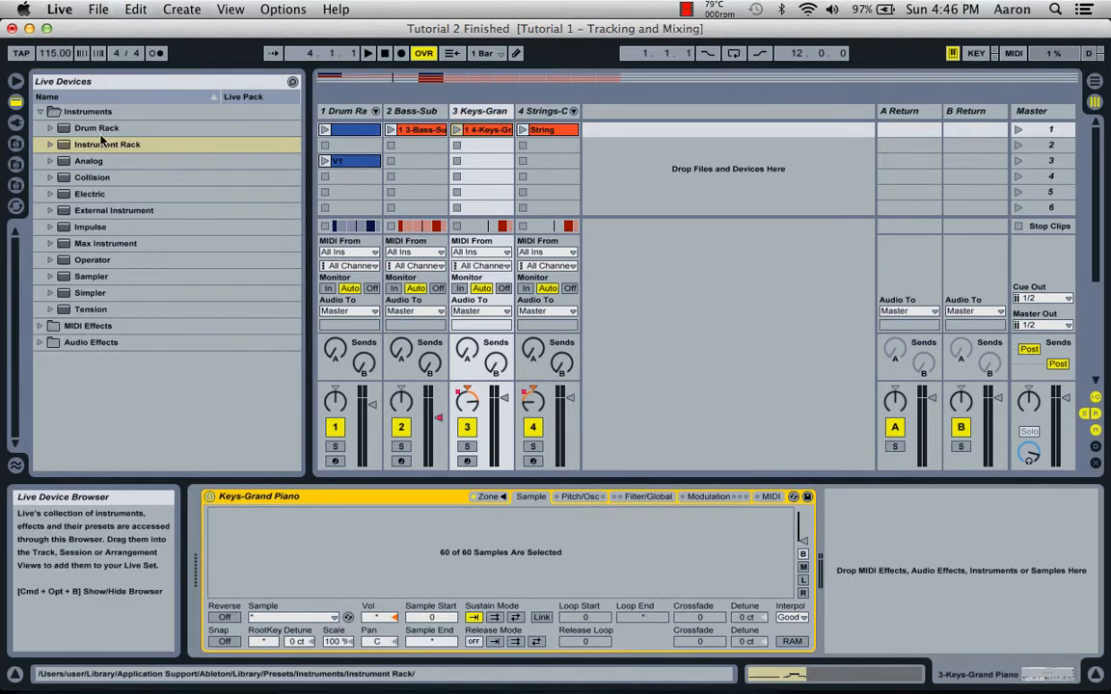
left_click_drag(91, 145, 482, 116)
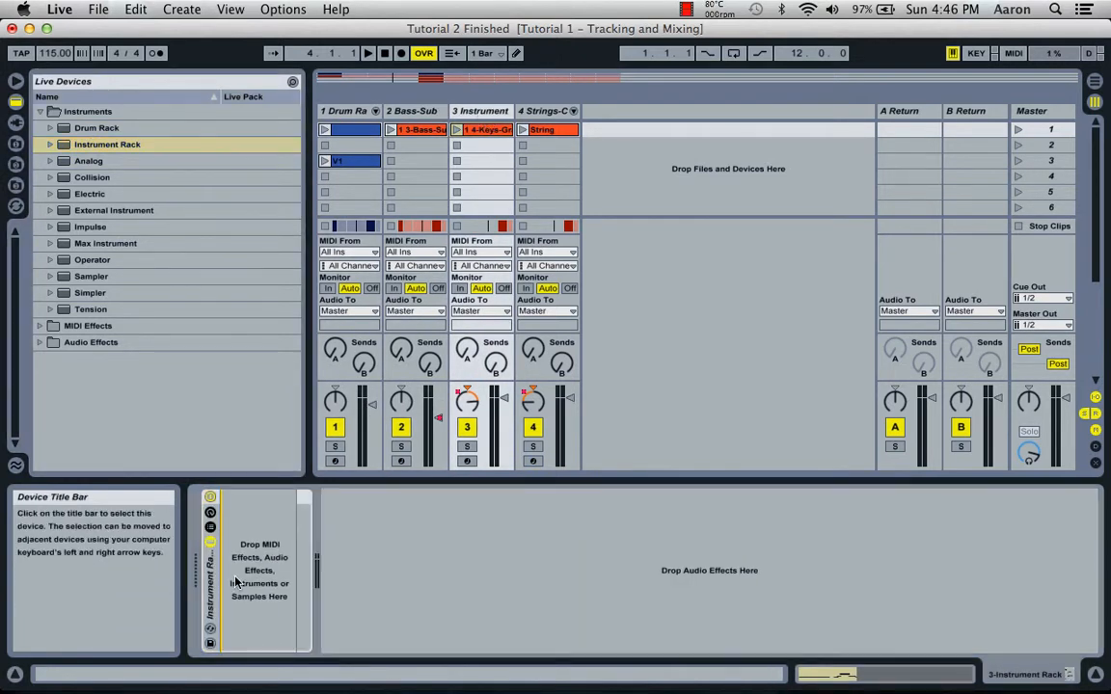
key("super+v")
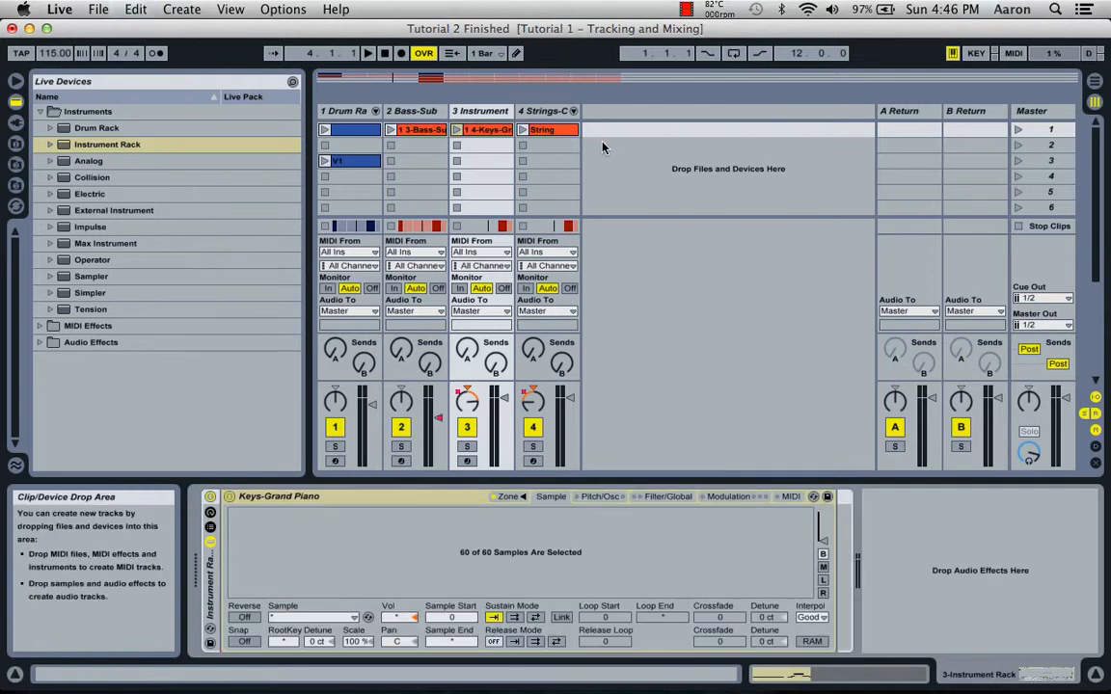
Display the Track Panning automation of track 3 in the Arrangement View and return to the Session View.
double_click(488, 130)
key("shift+Tab")
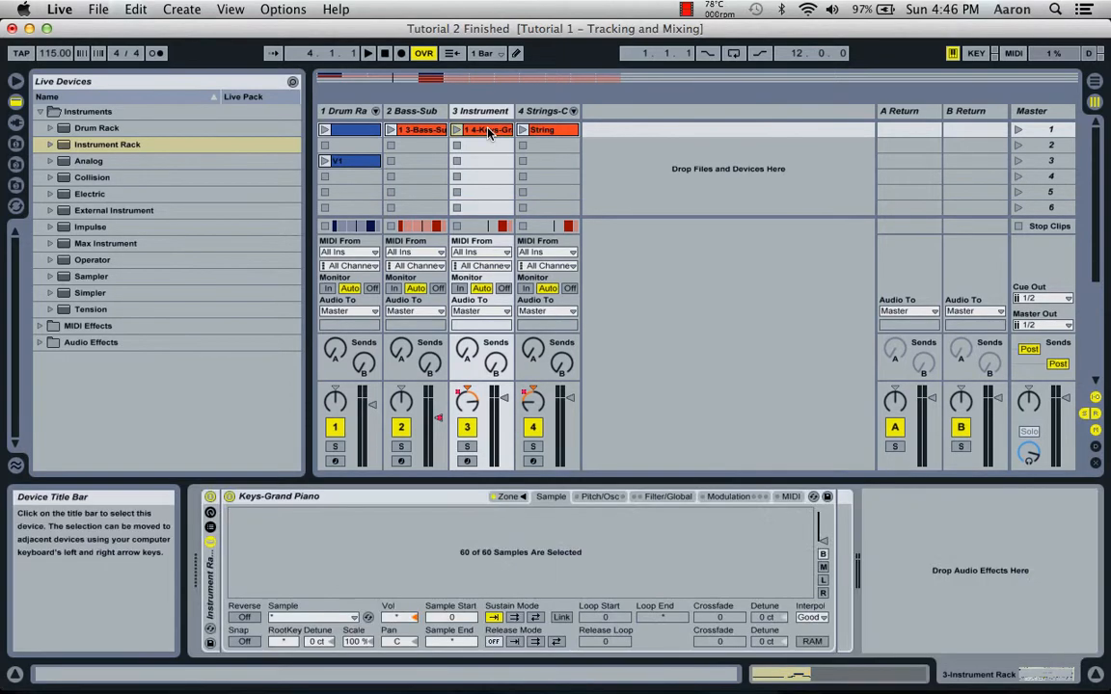
key("Tab")
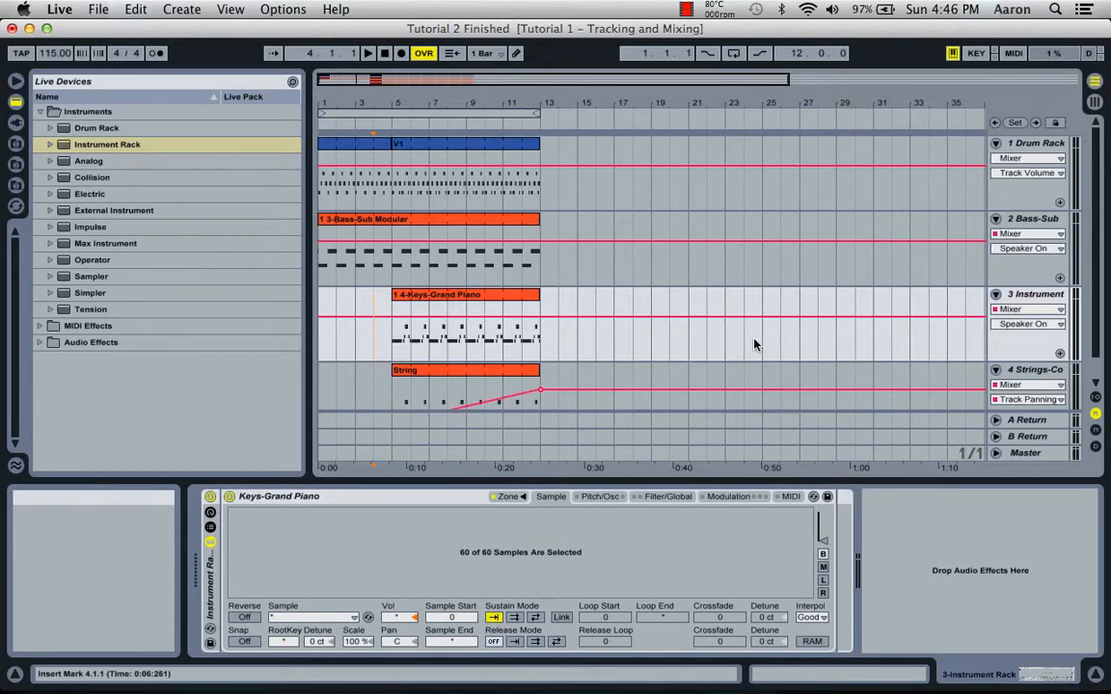
left_click(1028, 325)
left_click(1008, 350)
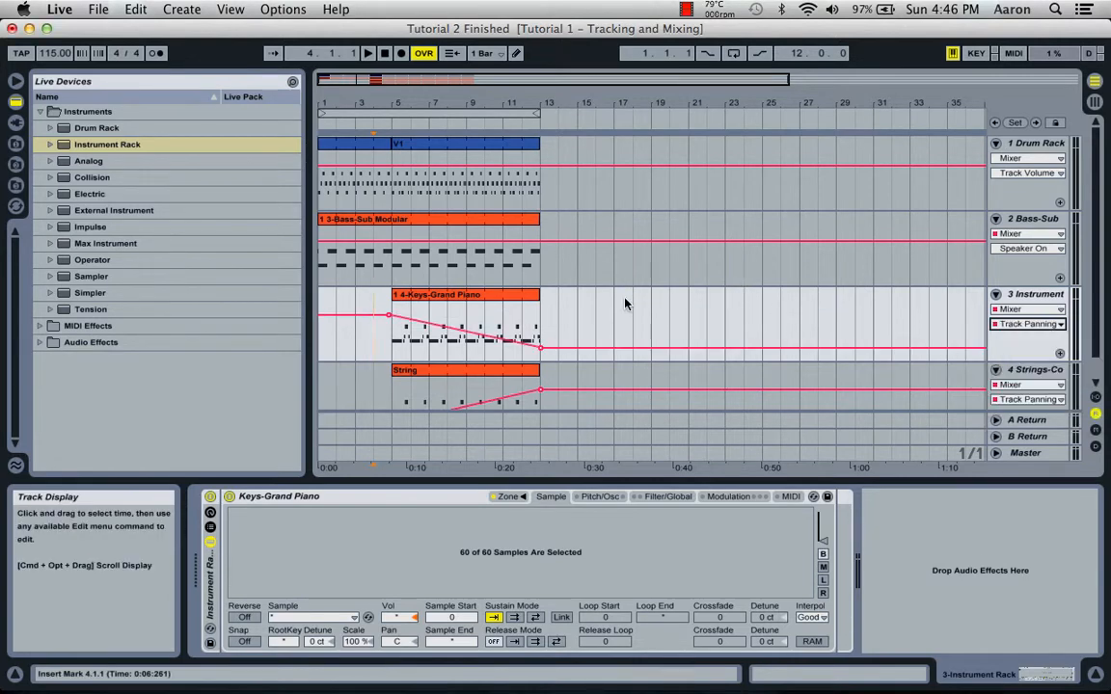
key("shift+Tab")
key("shift+Tab")
key("Tab")
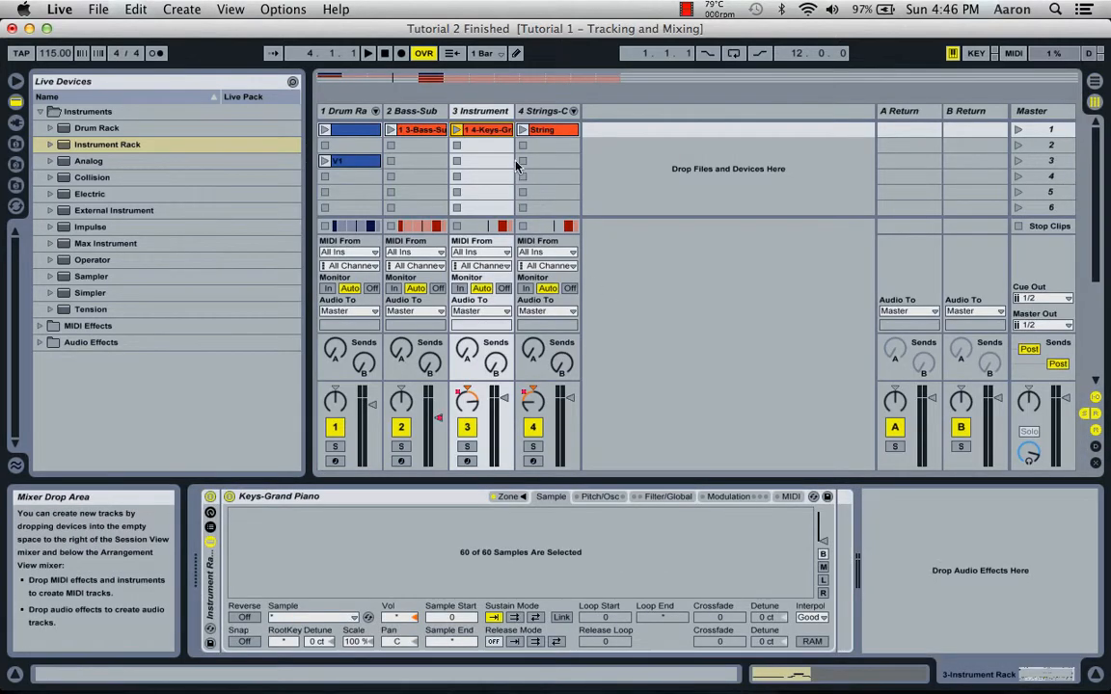
Rename track 3 as Piano.
left_click(489, 114)
key("super+r")
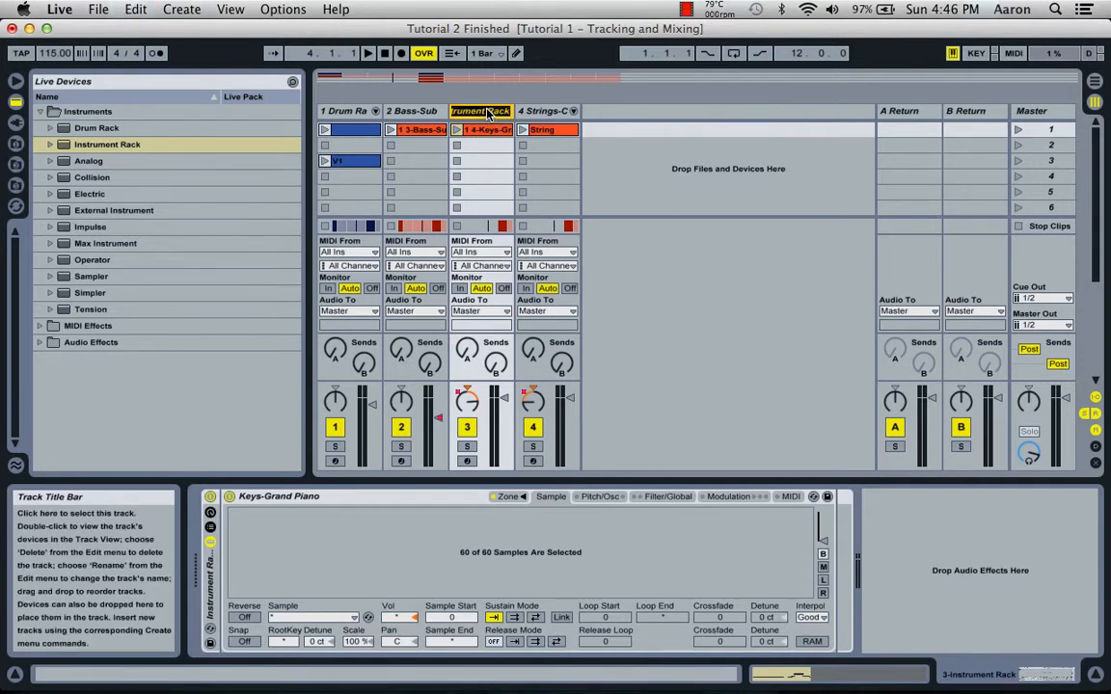
type("Piano")
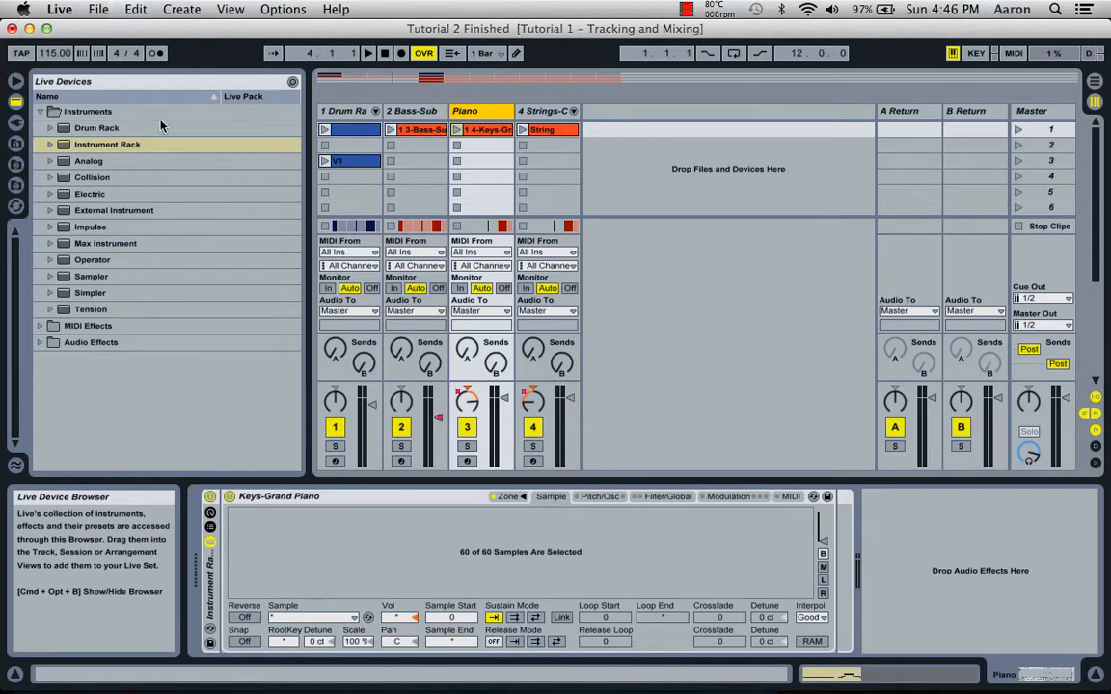
Move the Strings-Concert Strings device on track 4 into a new Instrument Rack on the same track.
left_click(557, 116)
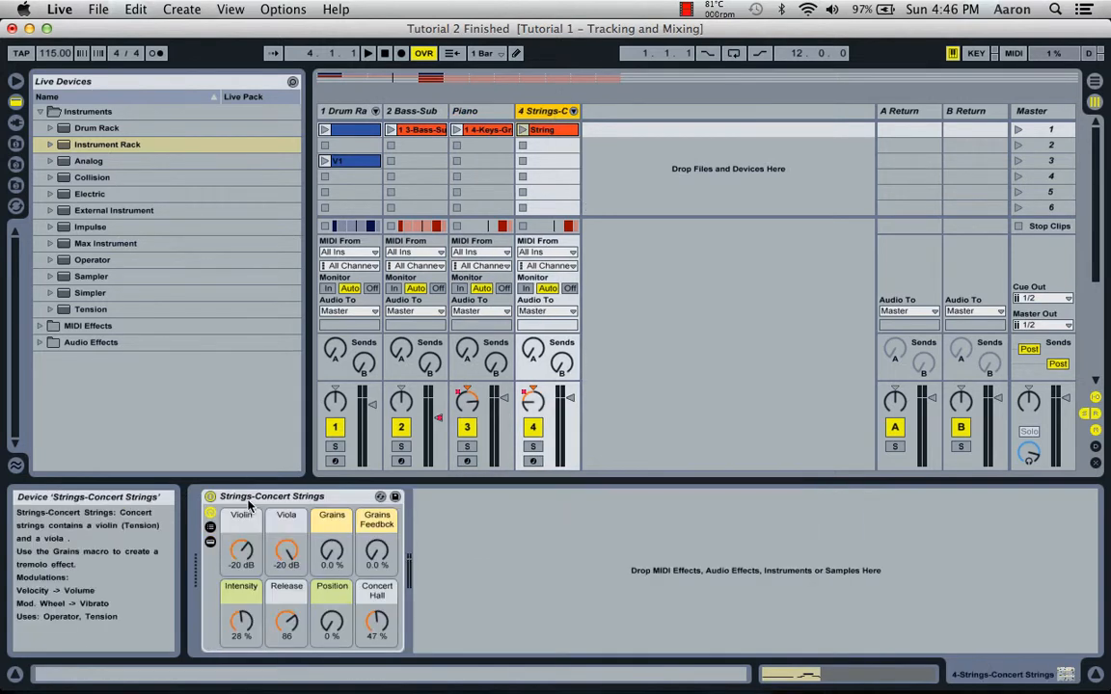
left_click(277, 497)
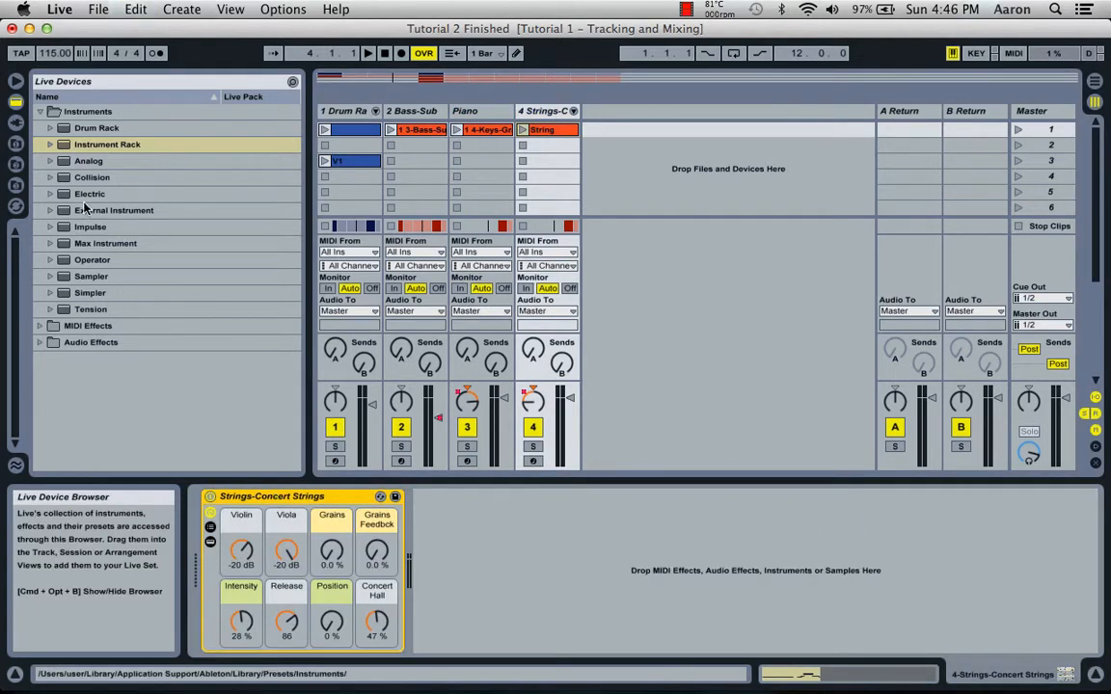
left_click(100, 146)
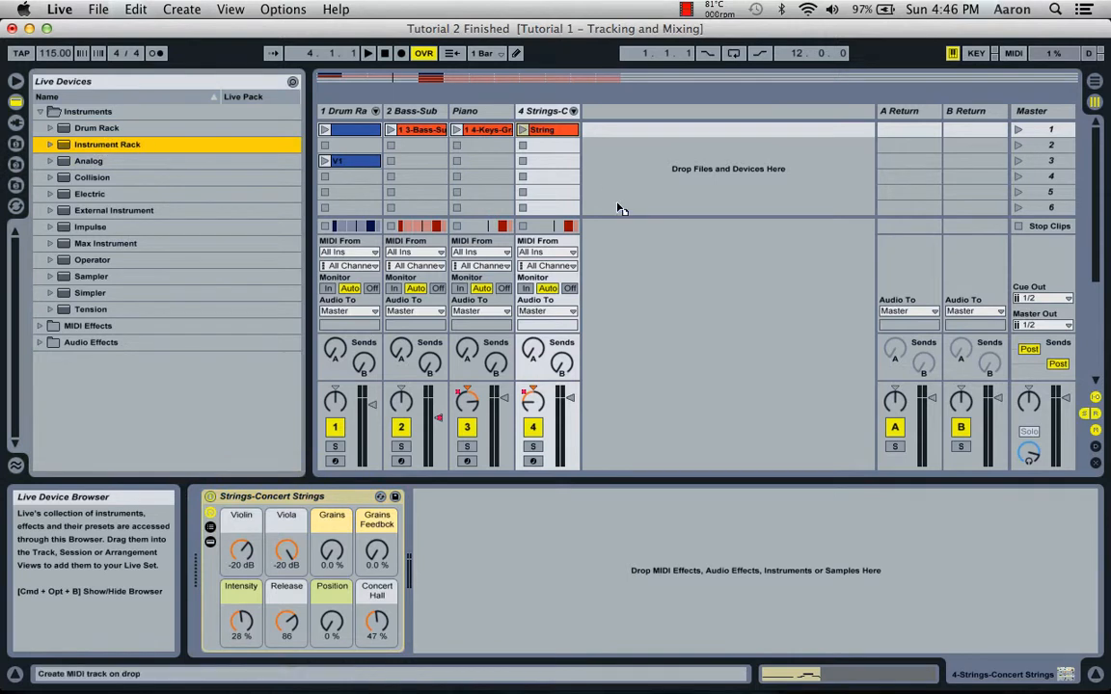
key("Return")
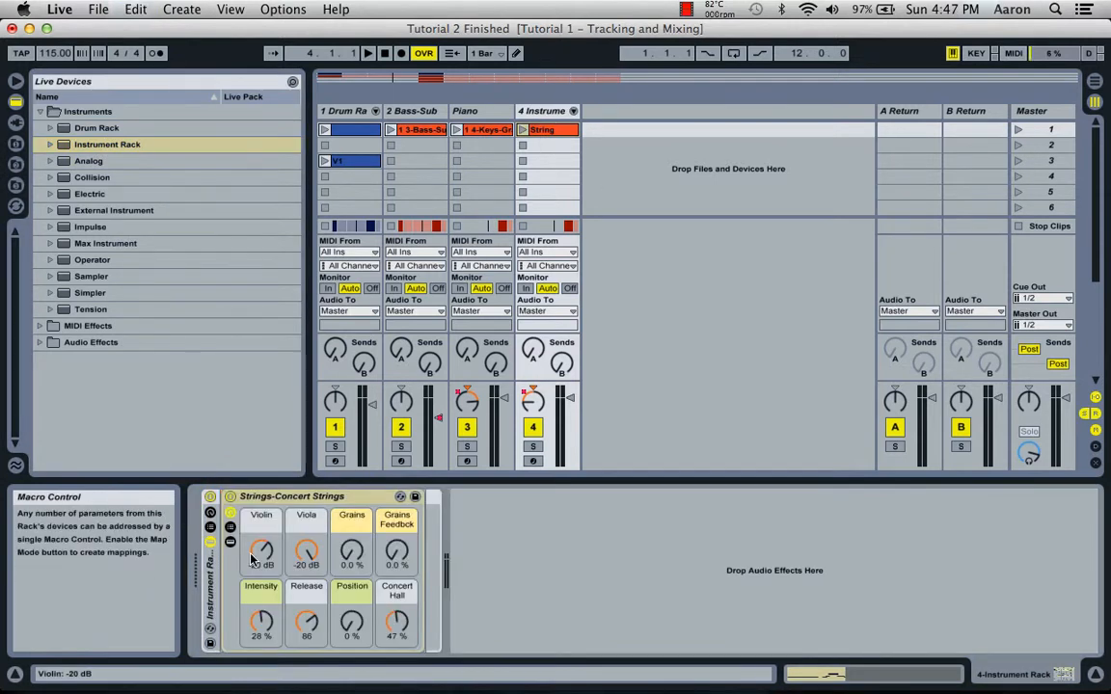
key("shift+Tab")
key("shift+Tab")
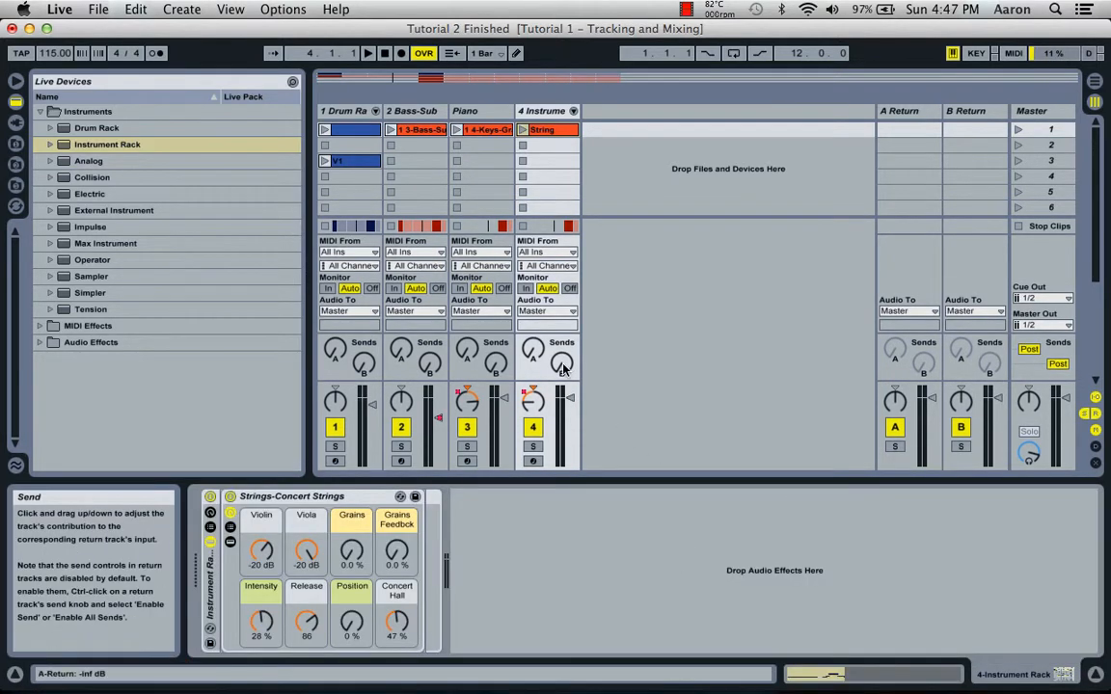
Add the Filter Delay audio effect after the Drum Rack on track 1.
left_click(39, 112)
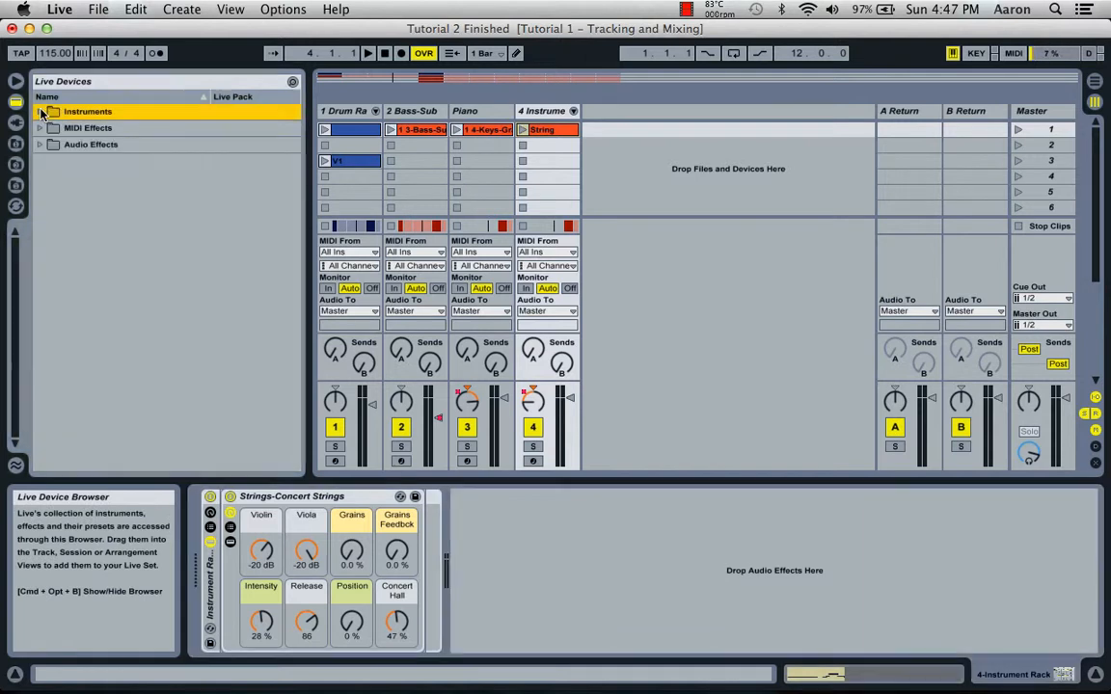
left_click(40, 145)
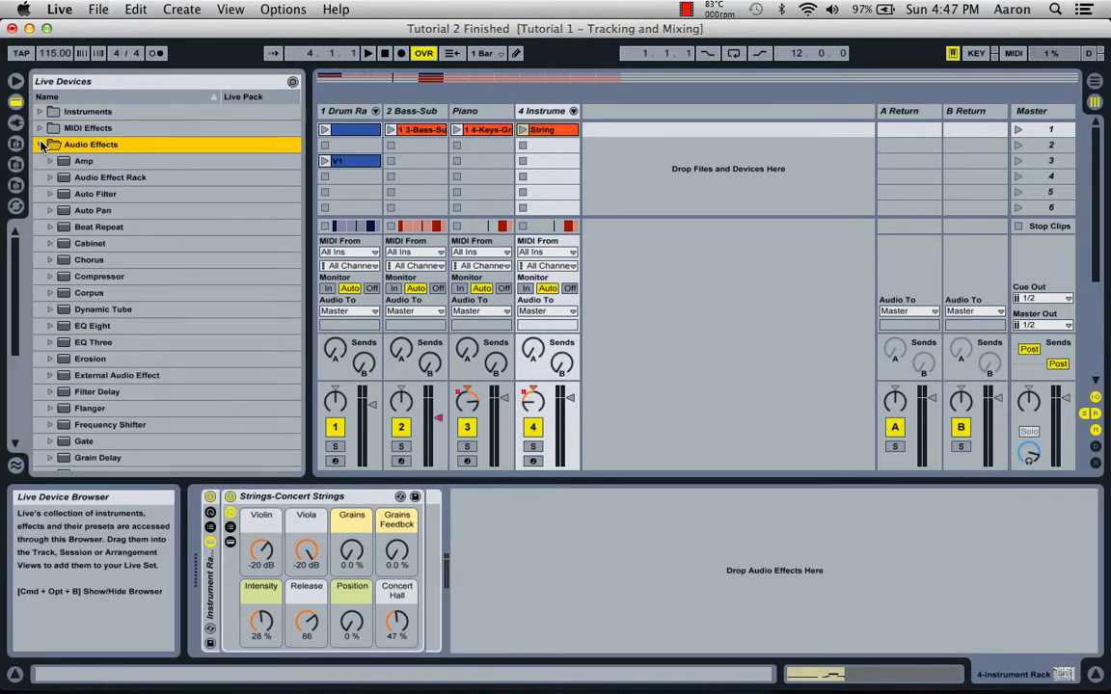
left_click(345, 111)
scroll(105, 306, "down", 5)
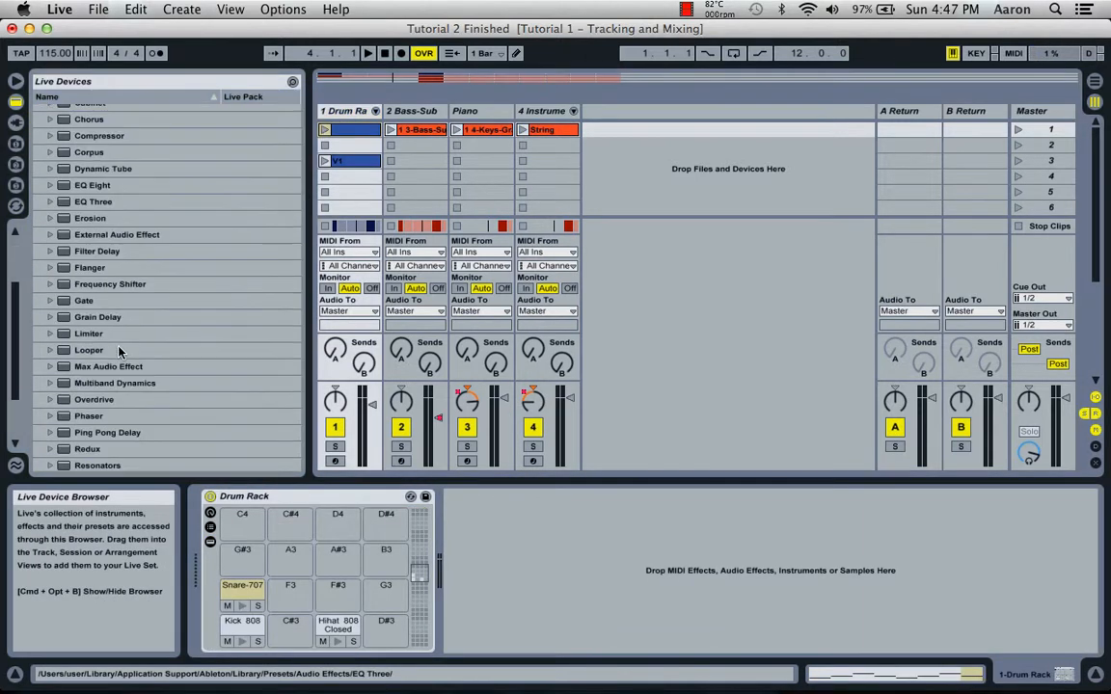
left_click(95, 253)
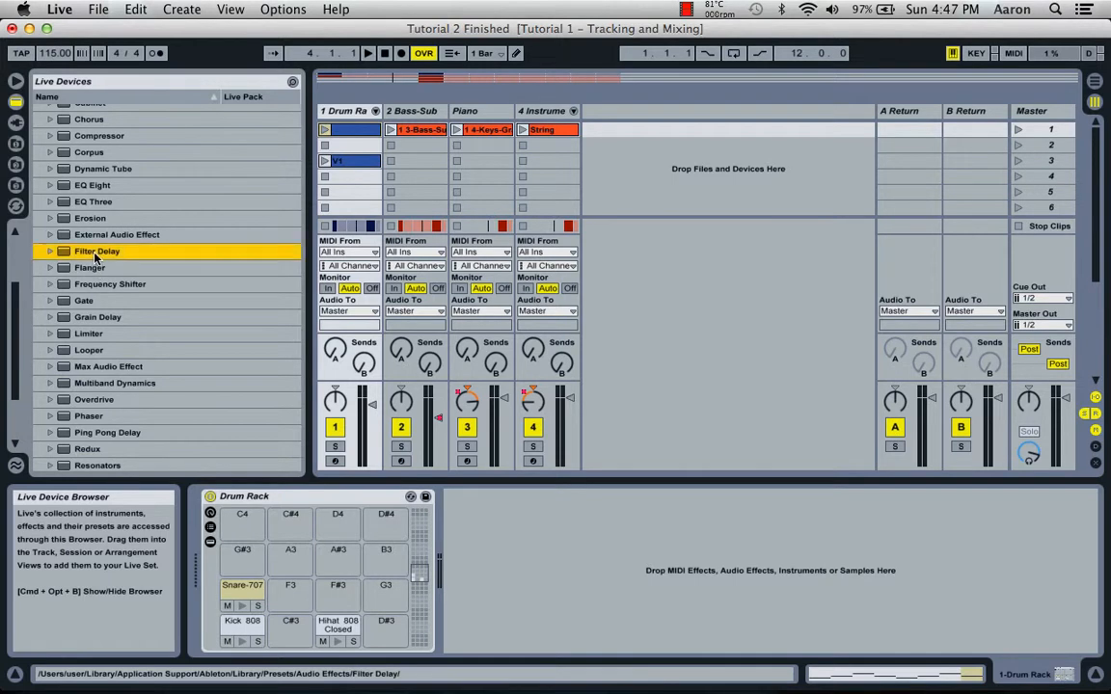
mouse_move(108, 252)
left_mouse_down()
mouse_move(313, 377)
mouse_move(478, 562)
left_mouse_up()
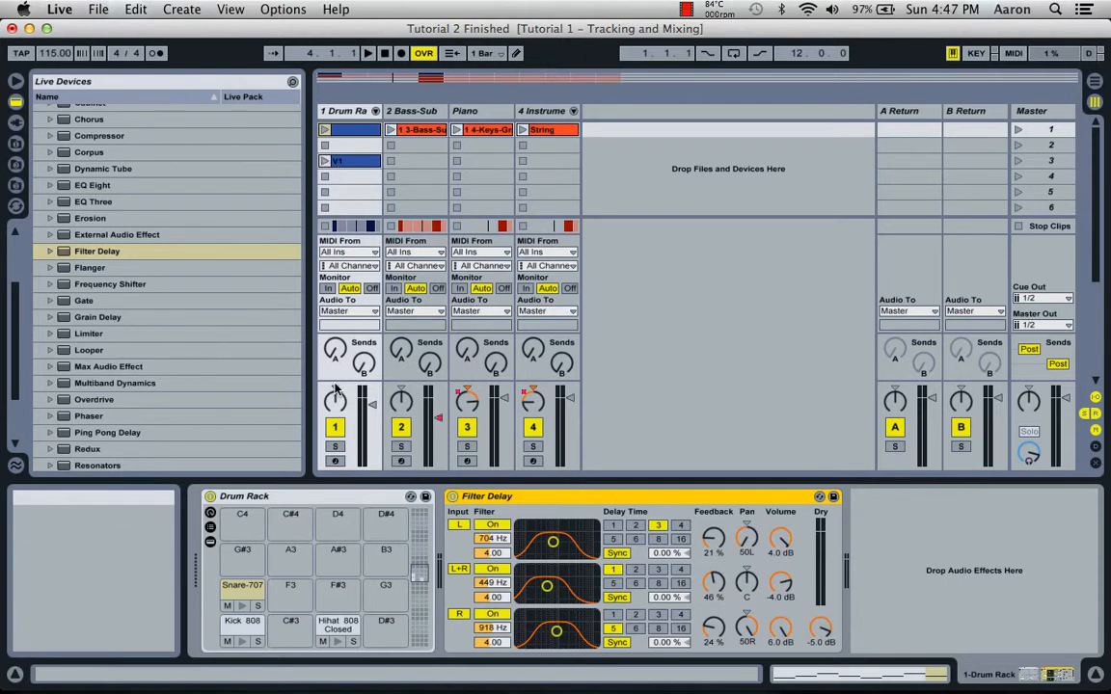
Solo the Drum Rack track, play its V1 clip to hear the Filter Delay, and stop the clip.
left_click(334, 445)
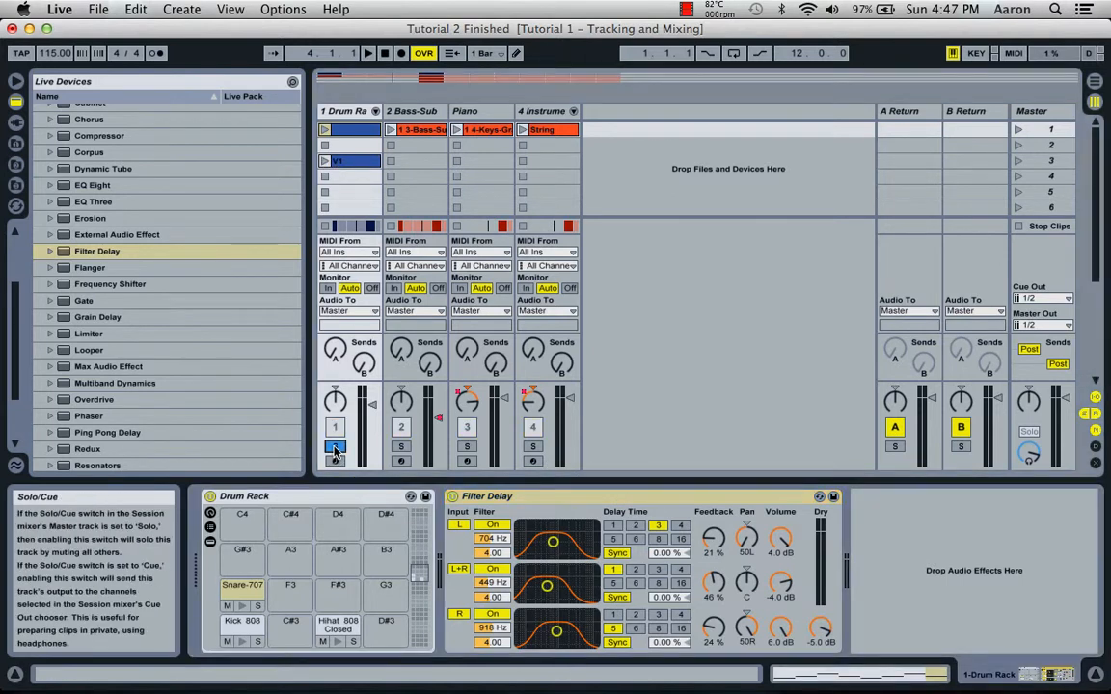
left_click(325, 161)
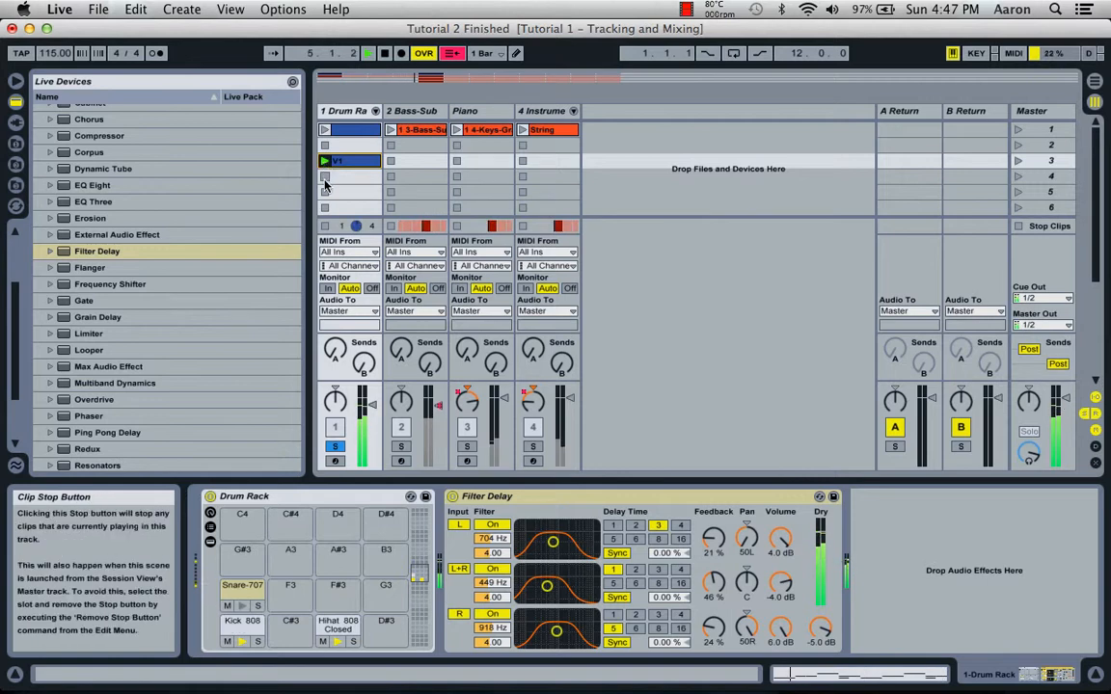
left_click(325, 176)
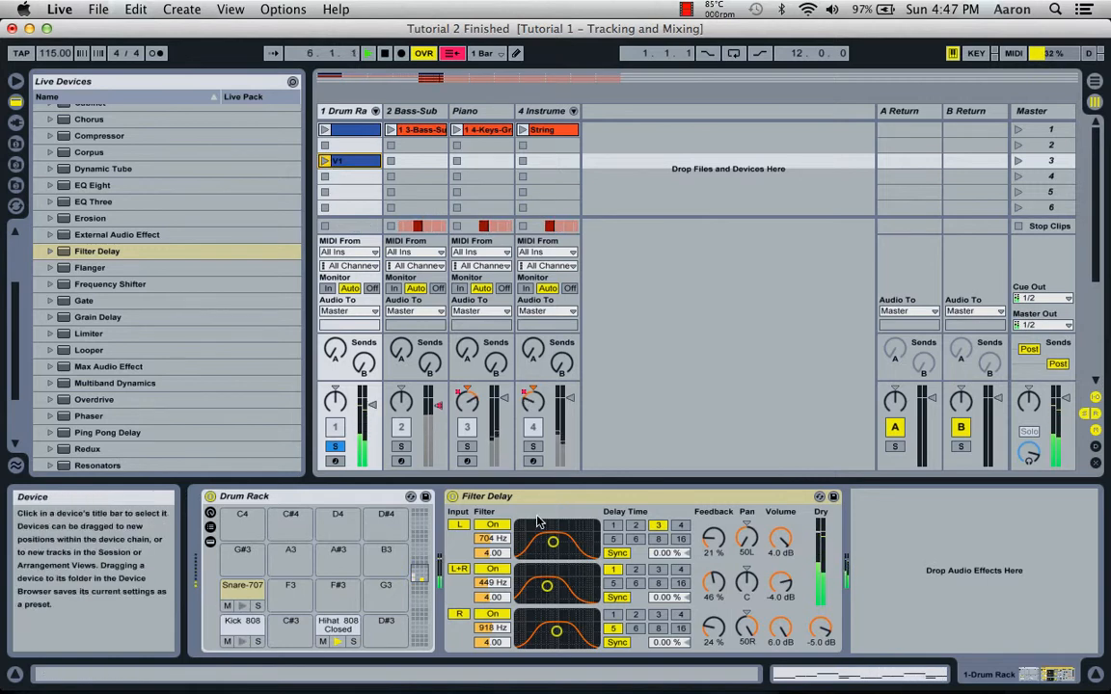
Turn off the Filter Delay's L and R delay lines and set the L+R filter to about 2.90 kHz with a bandwidth of 0.50.
left_click(459, 525)
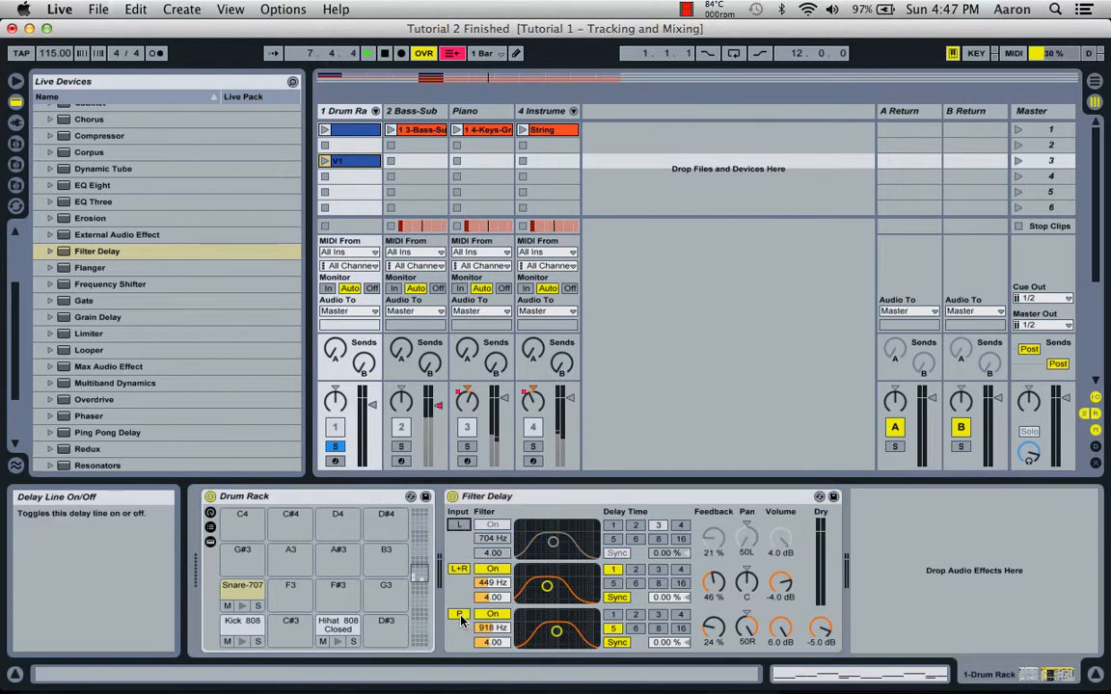
left_click(459, 613)
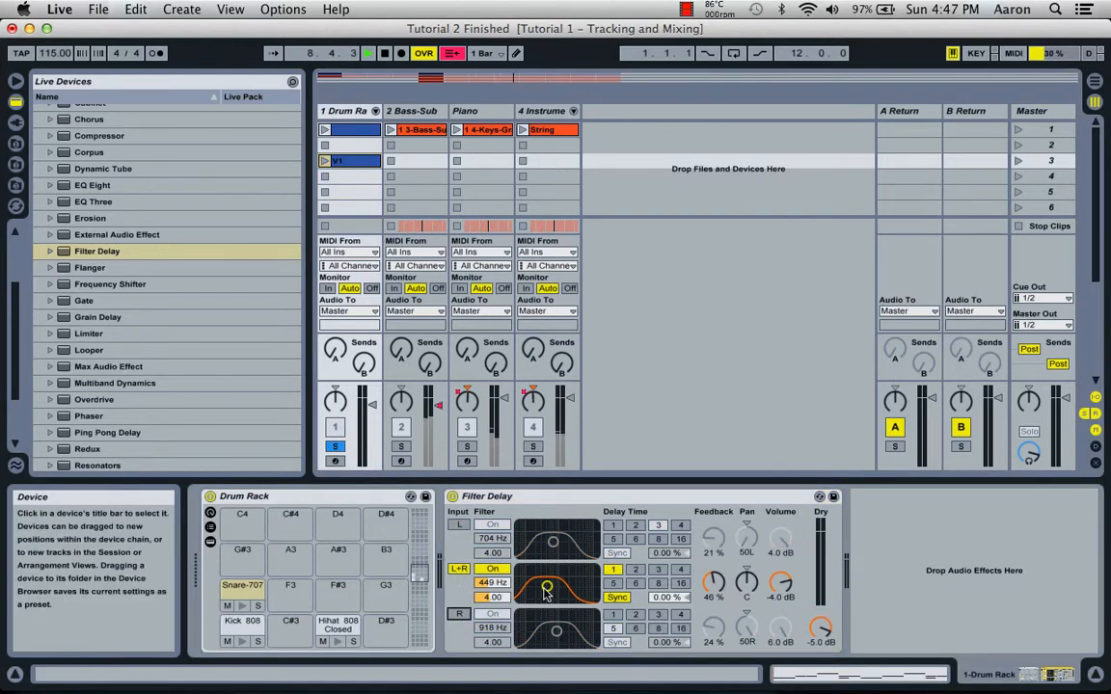
left_click_drag(547, 586, 572, 598)
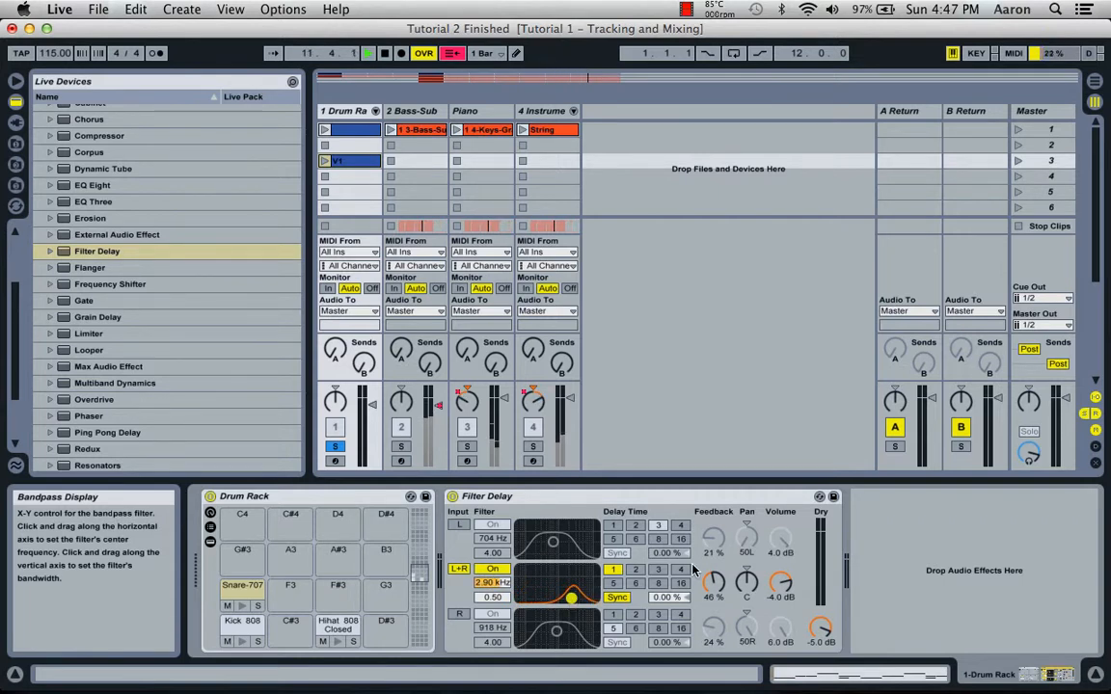
Set the L+R line's delay time to 3 and its feedback to 21 %.
left_click(657, 571)
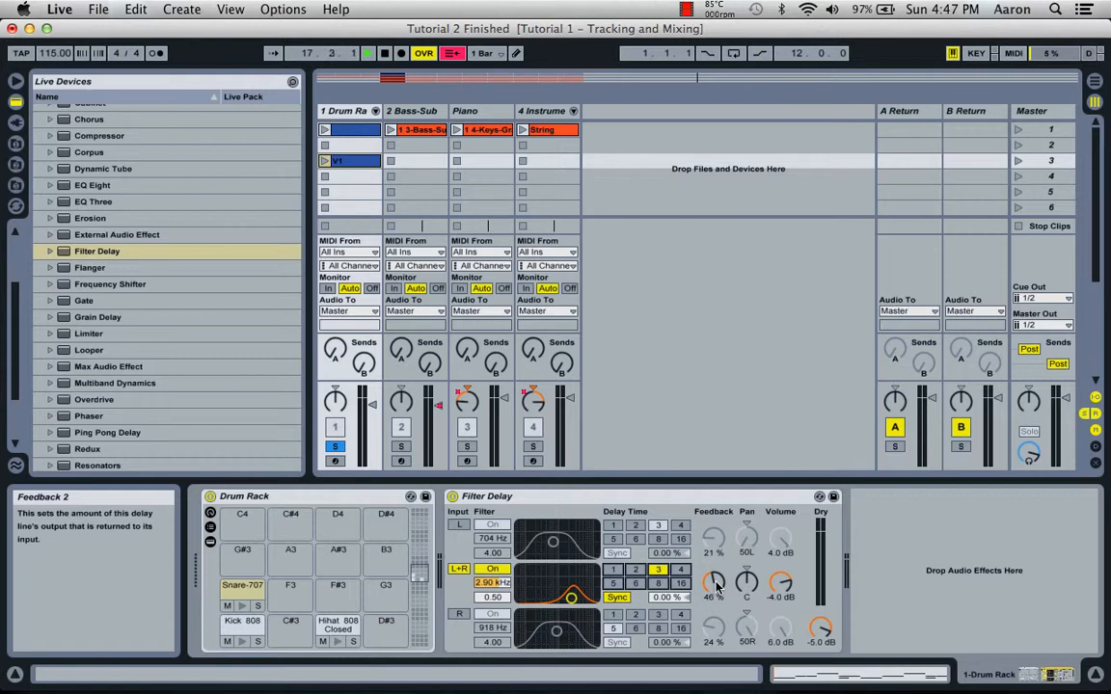
left_click_drag(717, 586, 717, 603)
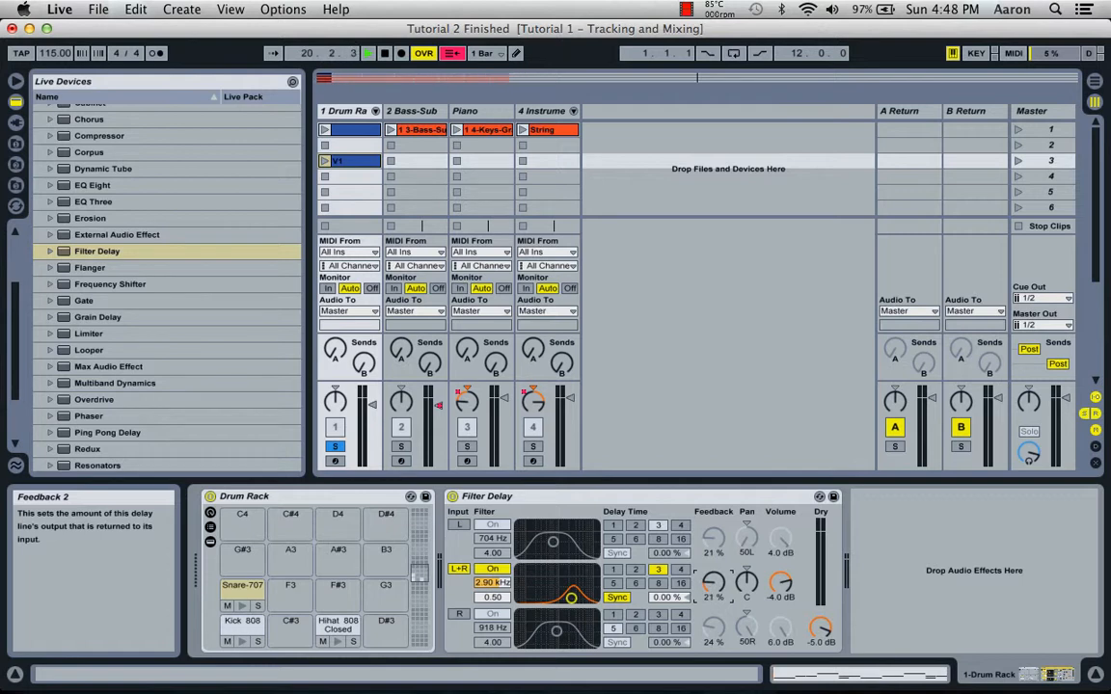
While playing the V1 clip, set the L+R line's feedback to 20 % and its filter to about 1.58 kHz with a bandwidth of 1.25.
left_click(324, 162)
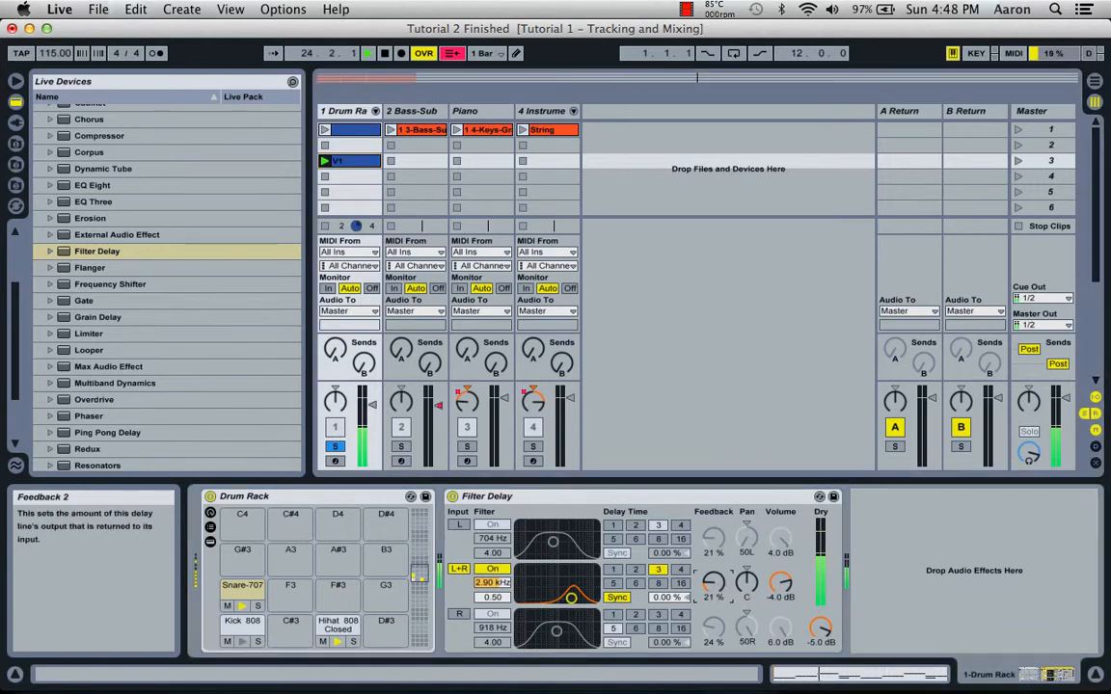
mouse_move(713, 582)
left_mouse_down()
mouse_move(714, 540)
mouse_move(714, 603)
mouse_move(714, 584)
left_mouse_up()
left_click(571, 598)
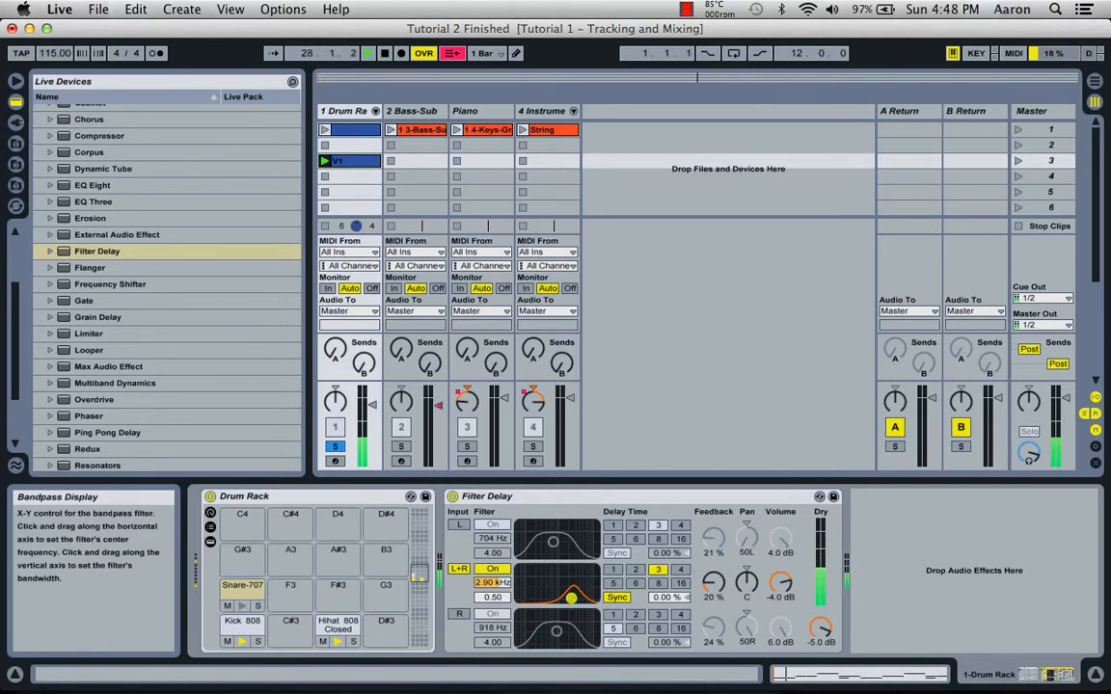
left_click_drag(571, 598, 563, 594)
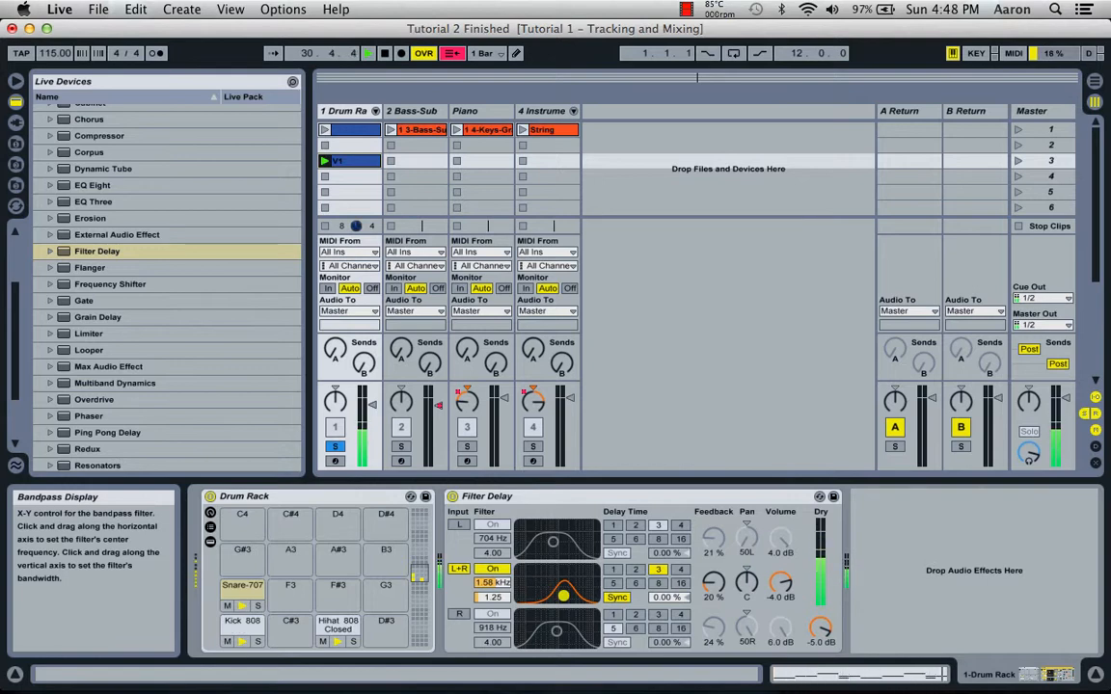
Set the L+R line's filter to about 1.69 kHz with a bandwidth of 0.75, and stop the V1 clip.
left_click_drag(565, 599, 567, 600)
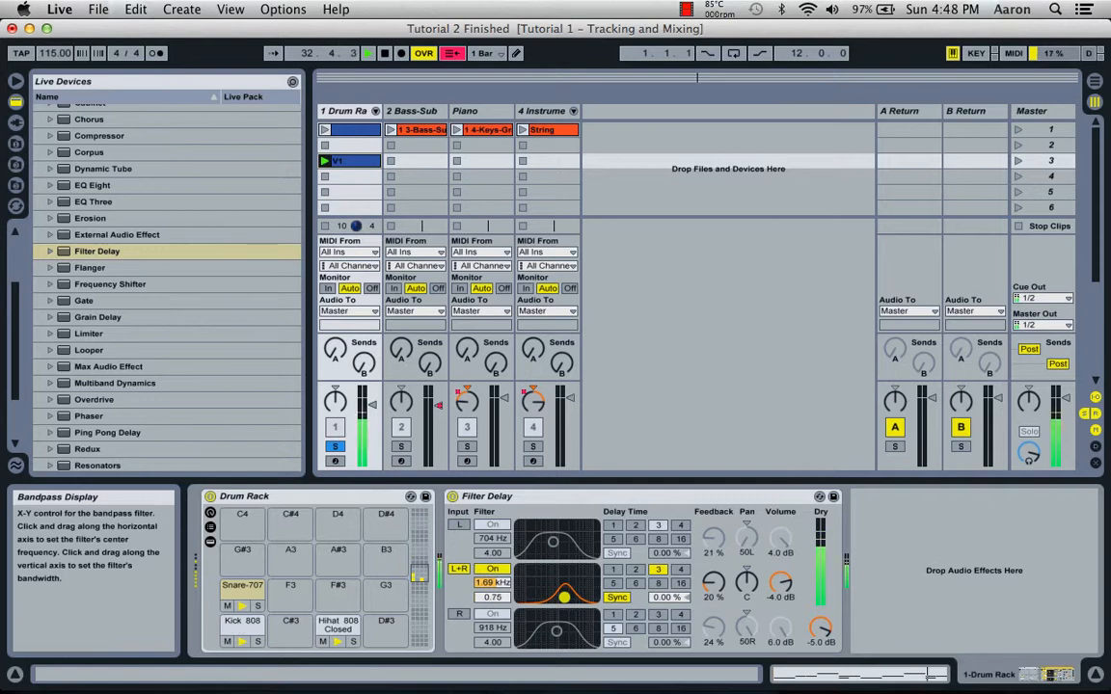
left_click(324, 180)
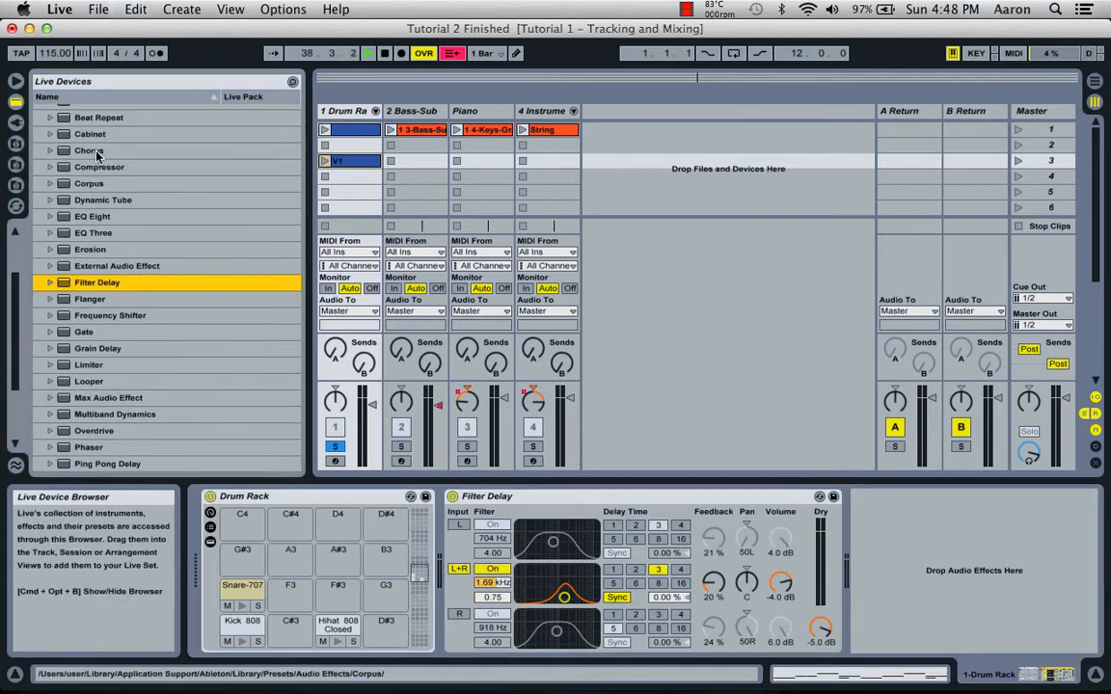
Add a Compressor after the Filter Delay on the Drum Rack track.
scroll(92, 152, "up", 3)
left_click(81, 214)
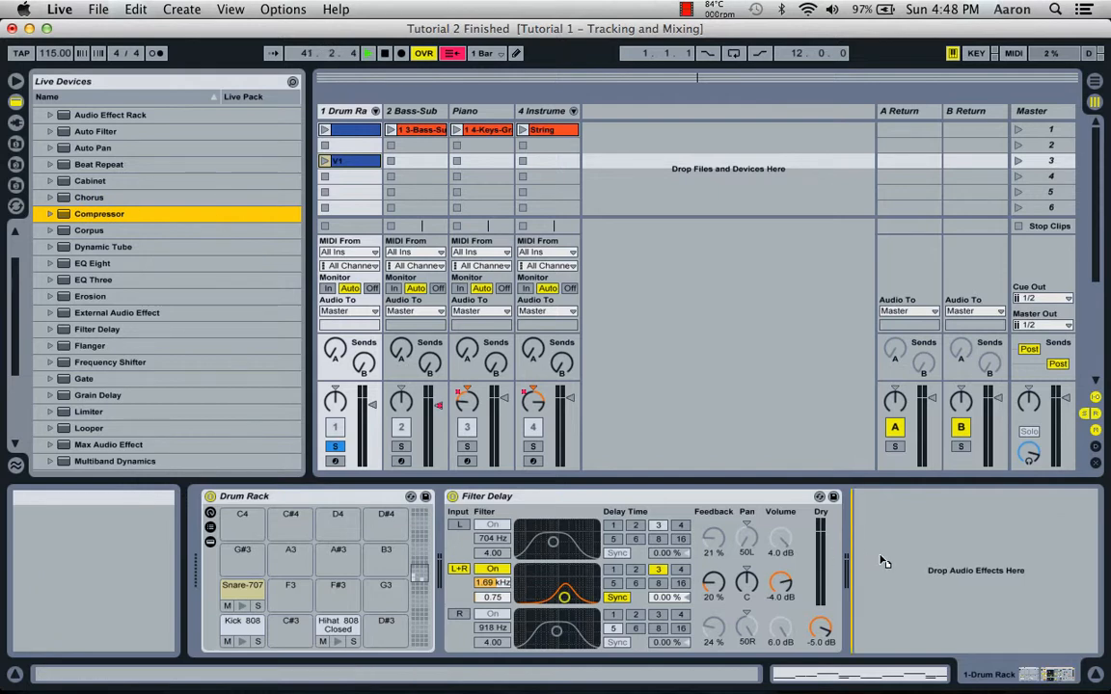
left_click_drag(884, 561, 882, 562)
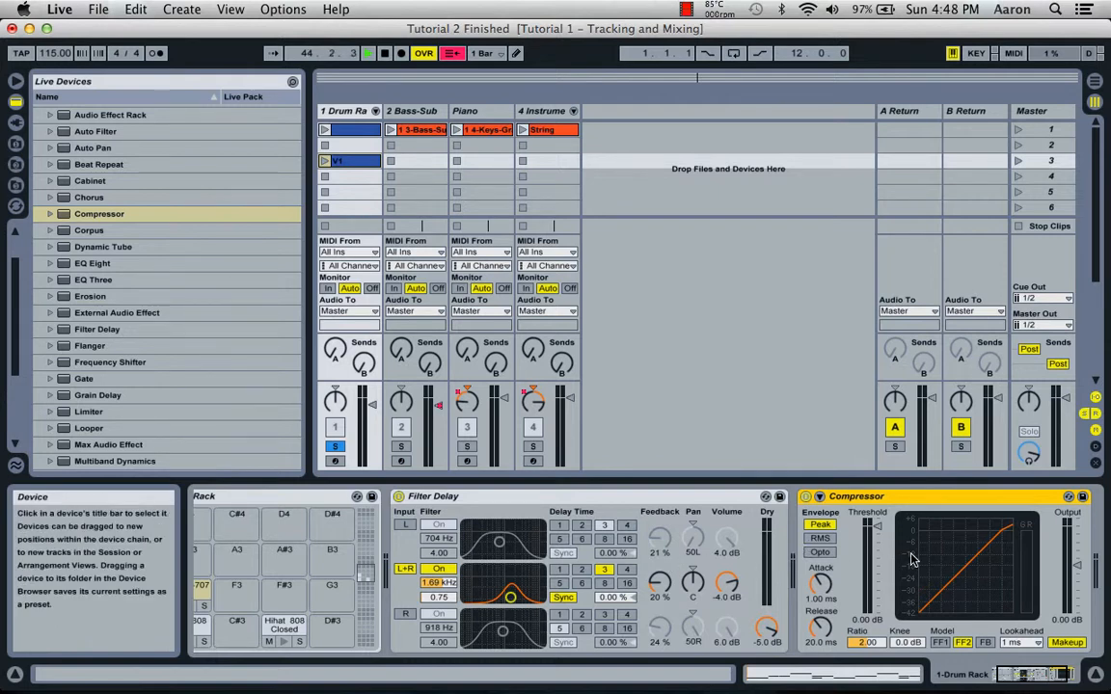
While playing the V1 clip, set the Compressor's threshold to about -6.42 dB and its output gain to about 0.33 dB.
scroll(911, 557, "left", 1)
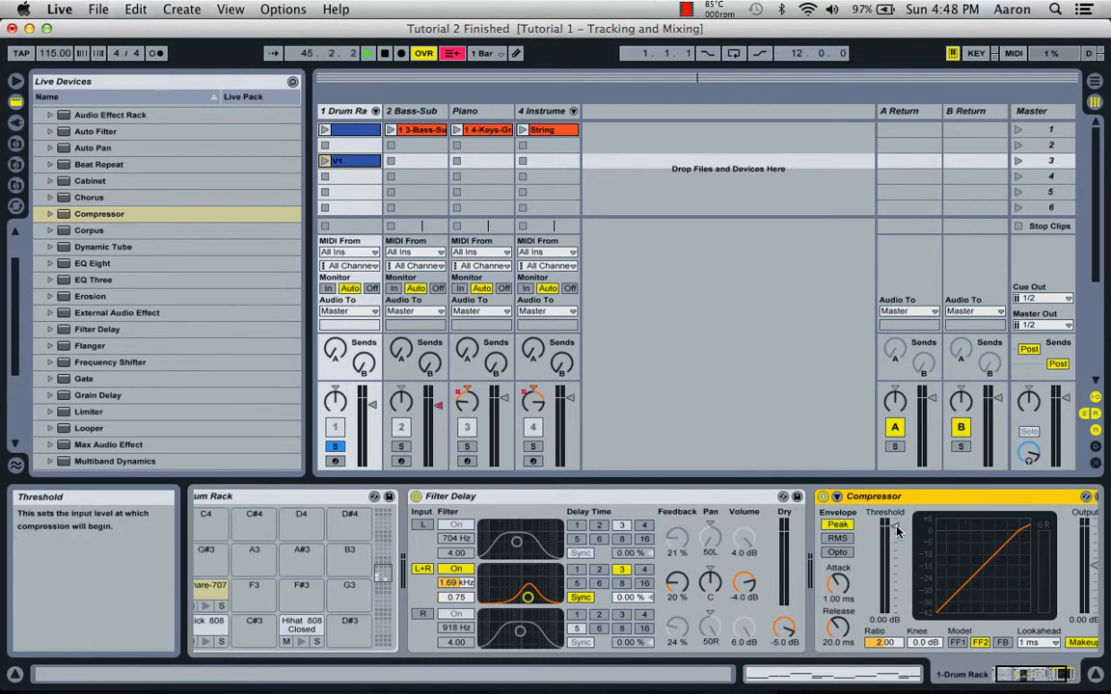
left_click(324, 162)
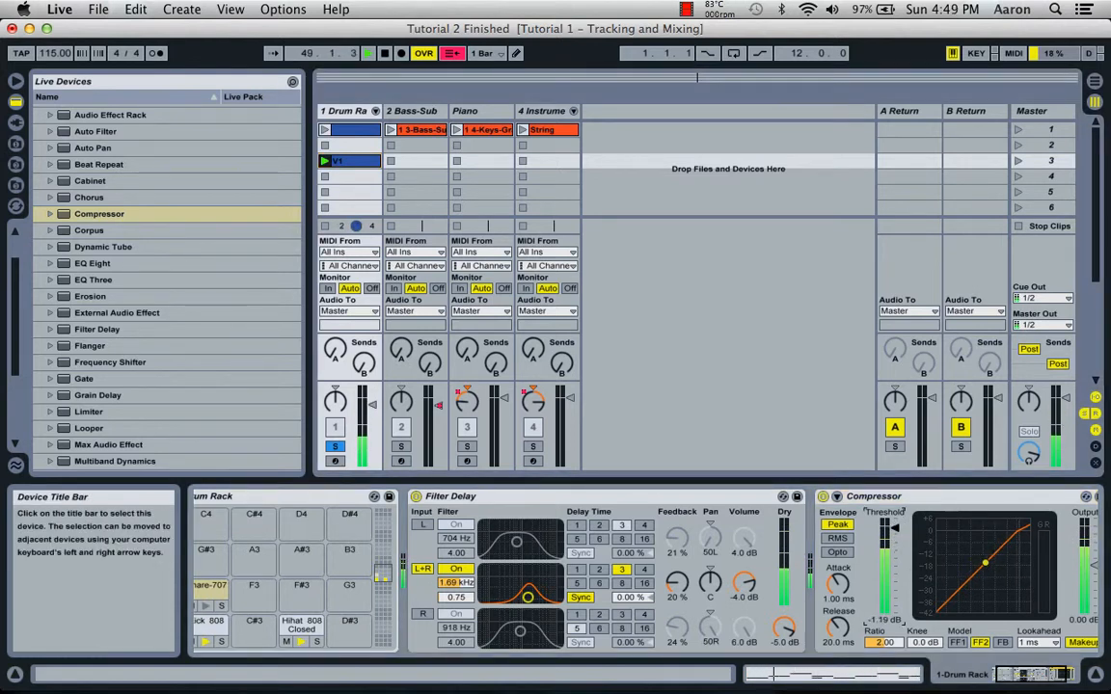
left_click_drag(895, 530, 895, 534)
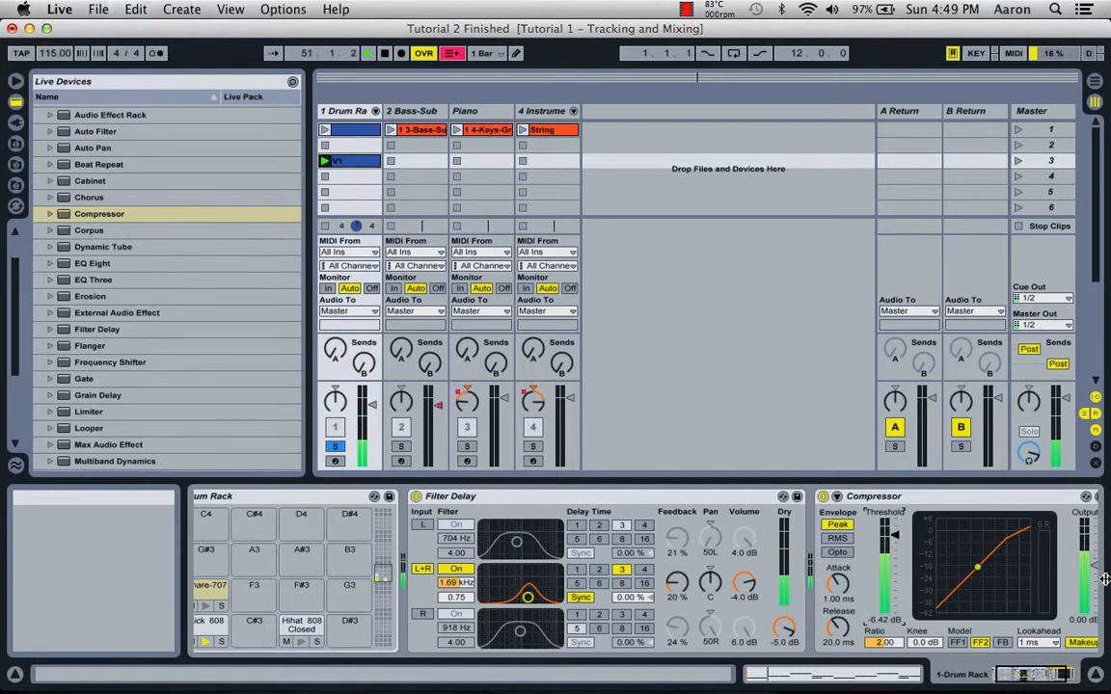
scroll(1060, 536, "right", 3)
left_click(988, 565)
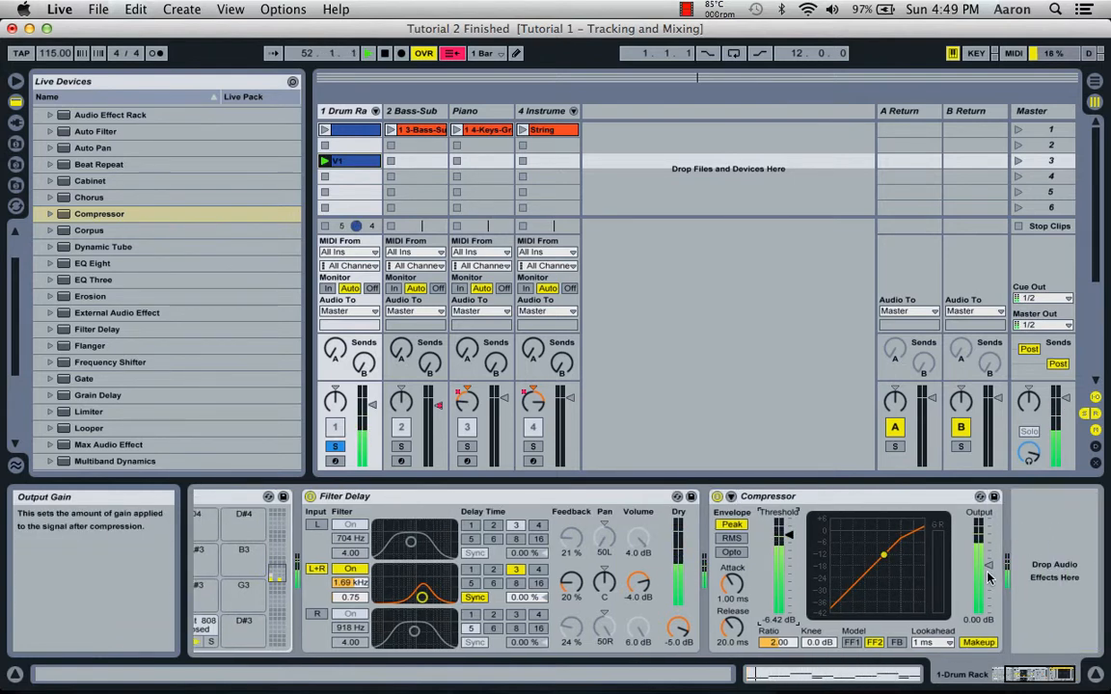
mouse_move(988, 566)
left_mouse_down()
mouse_move(988, 550)
mouse_move(989, 567)
left_mouse_up()
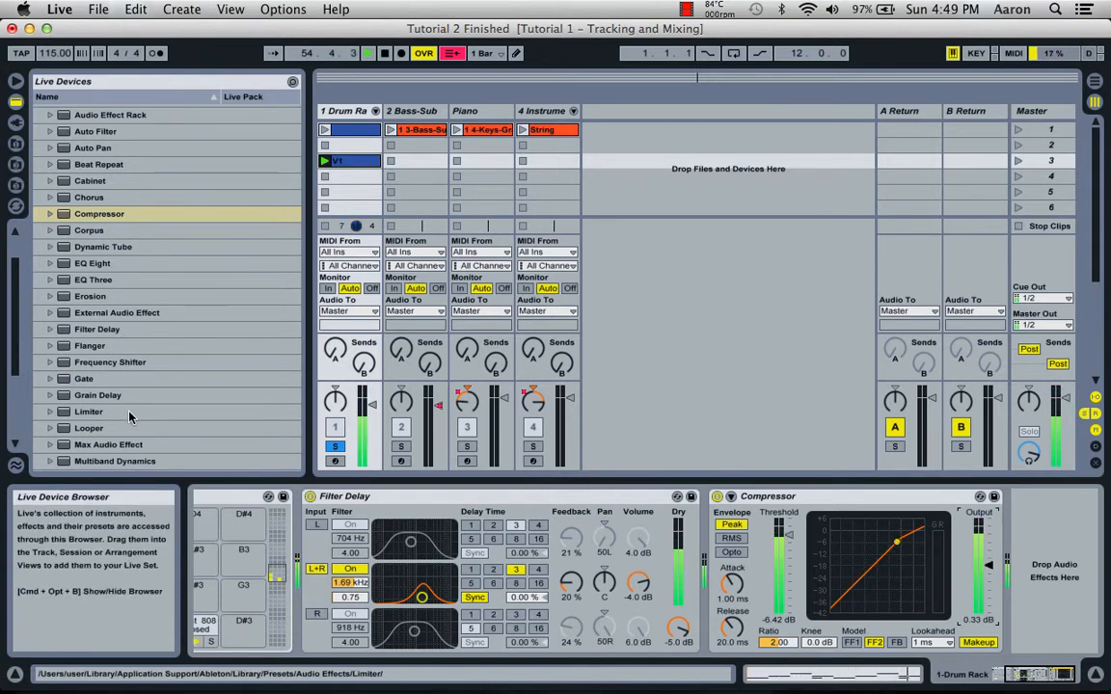
Add a Limiter with a ceiling of -1.12 dB after the Compressor, and raise the Compressor's output gain to about 8.92 dB.
mouse_move(64, 412)
left_mouse_down()
mouse_move(141, 413)
mouse_move(1082, 550)
mouse_move(1011, 570)
left_mouse_up()
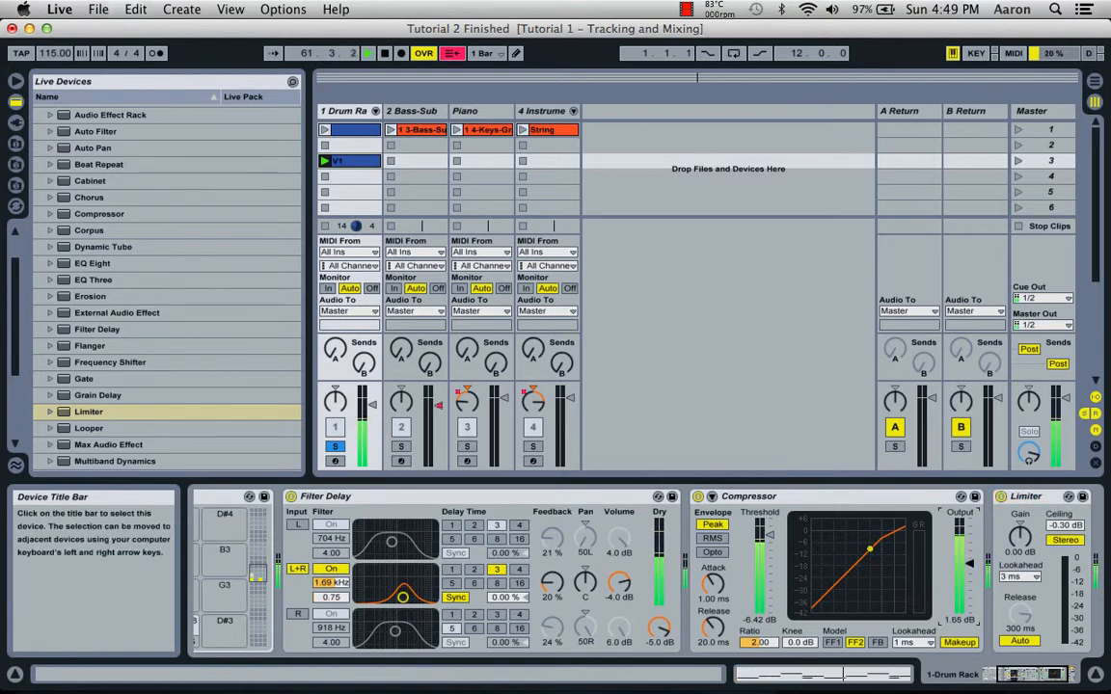
left_click_drag(971, 563, 971, 549)
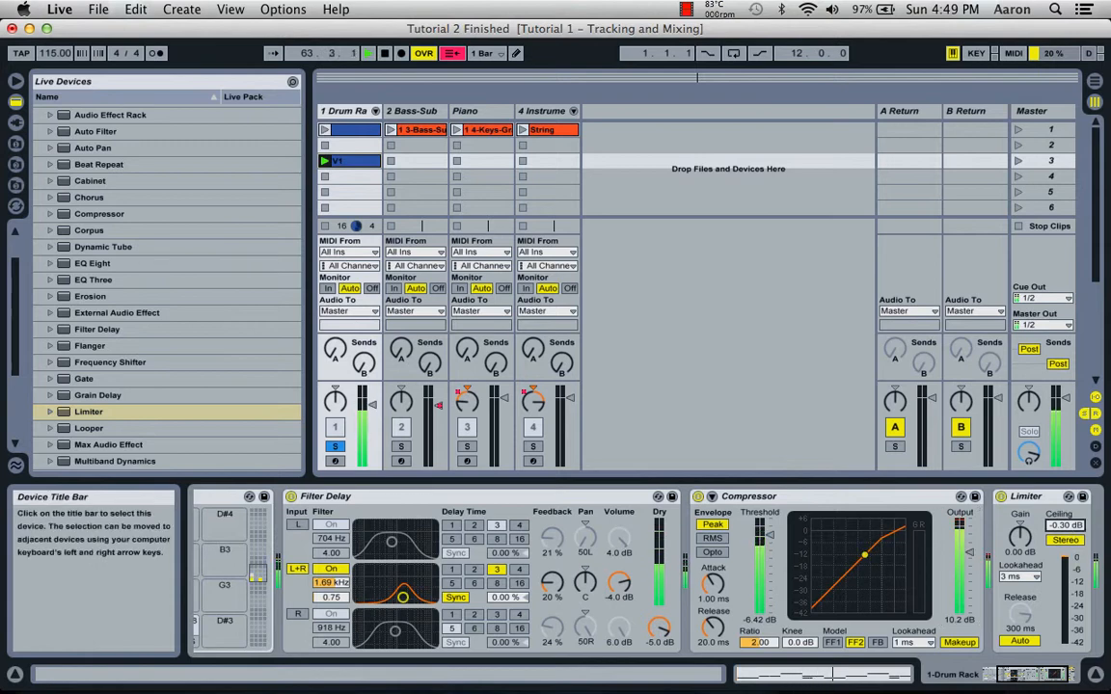
left_click_drag(1066, 526, 1066, 529)
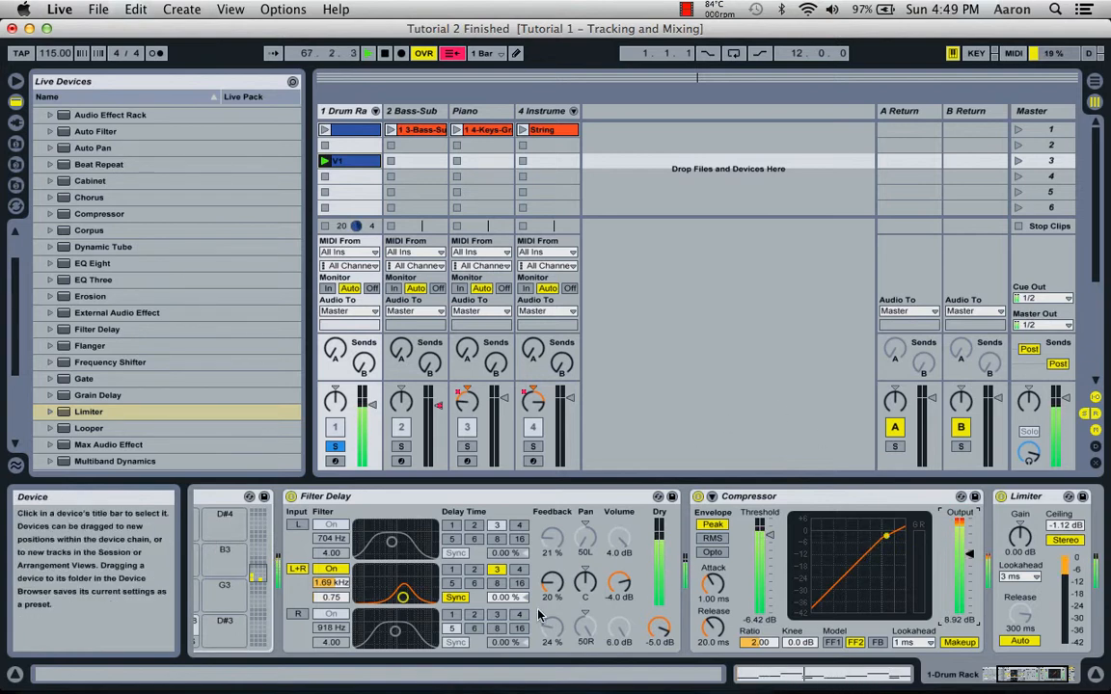
Compare the sound of the V1 clip with the Compressor bypassed and switched back on.
scroll(538, 615, "left", 3)
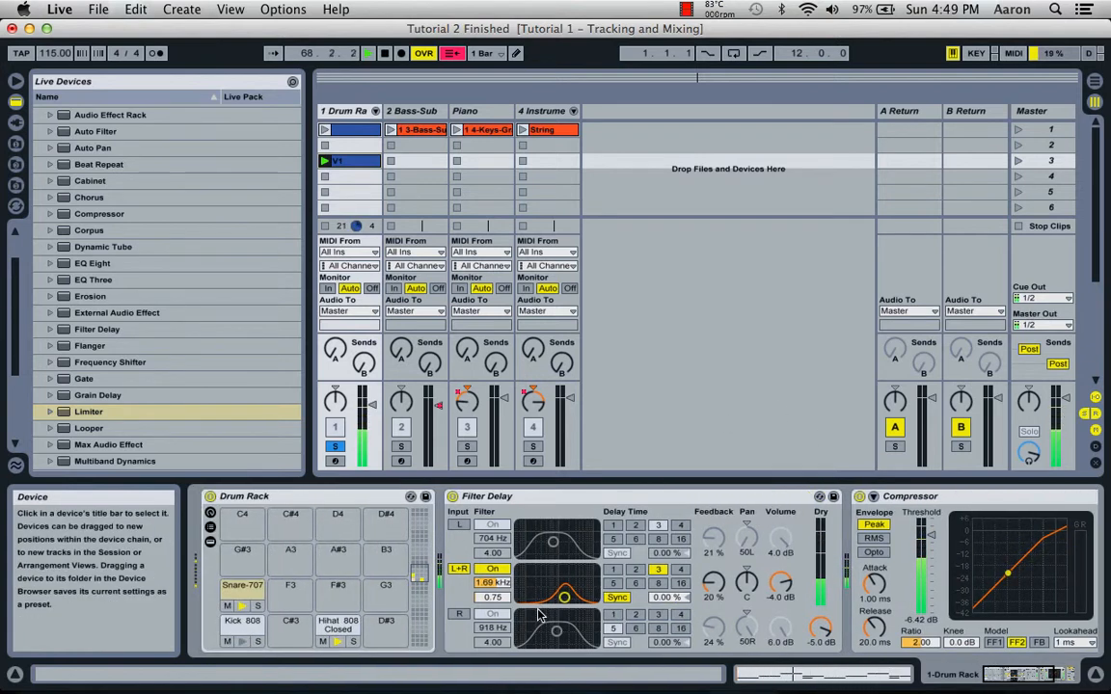
scroll(639, 543, "right", 5)
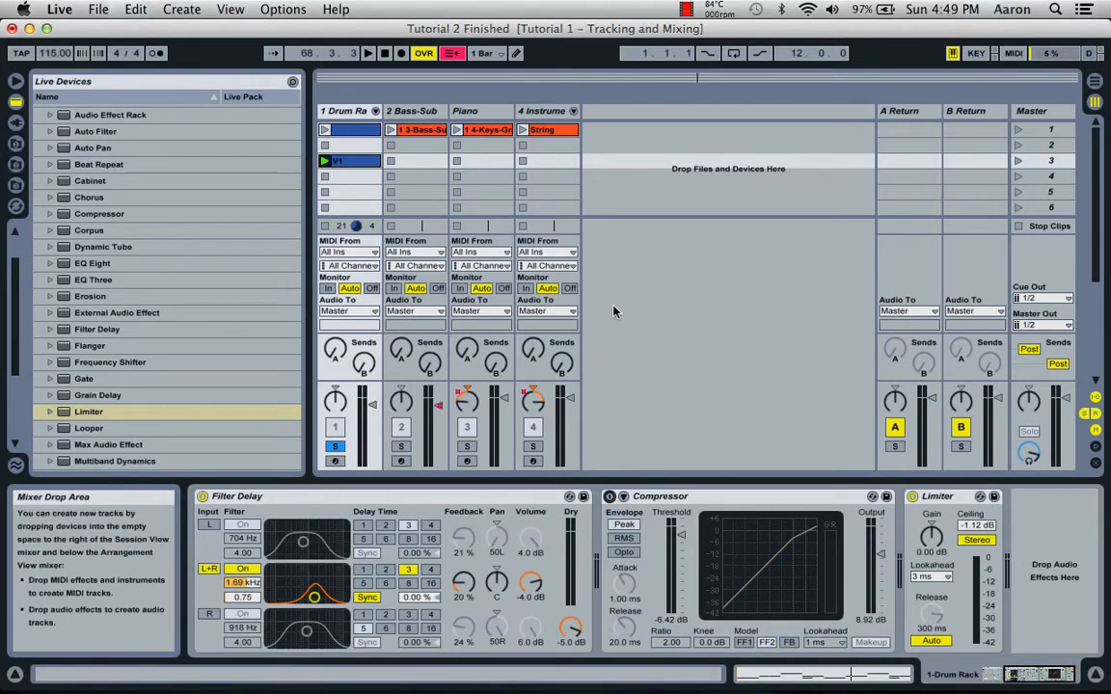
key("space")
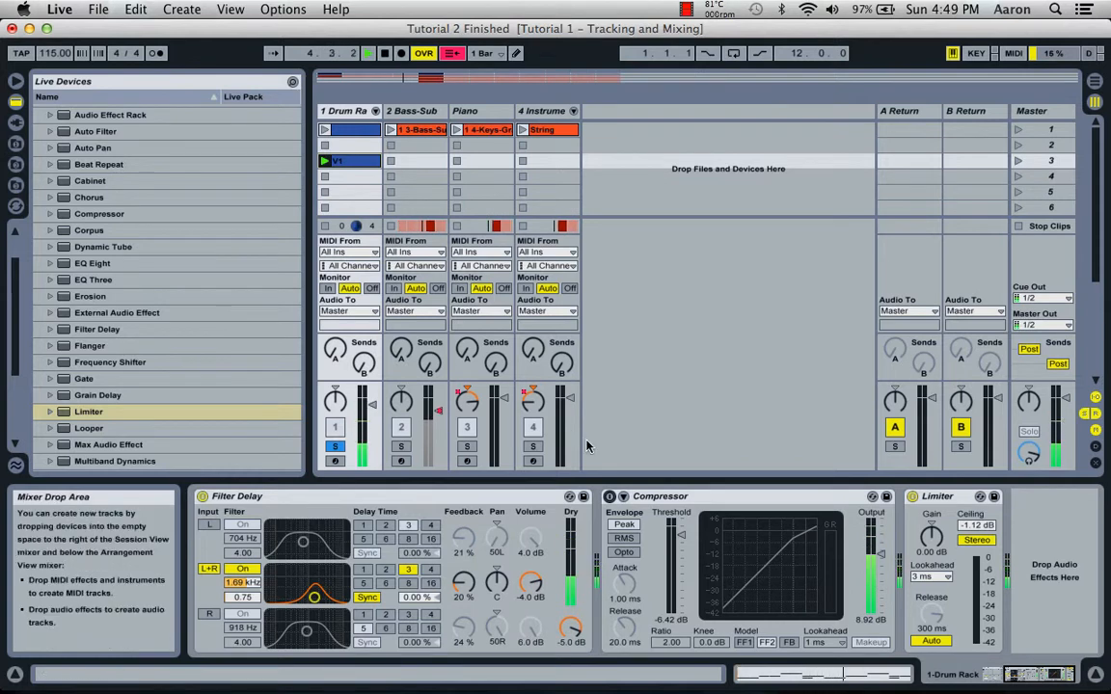
left_click(609, 497)
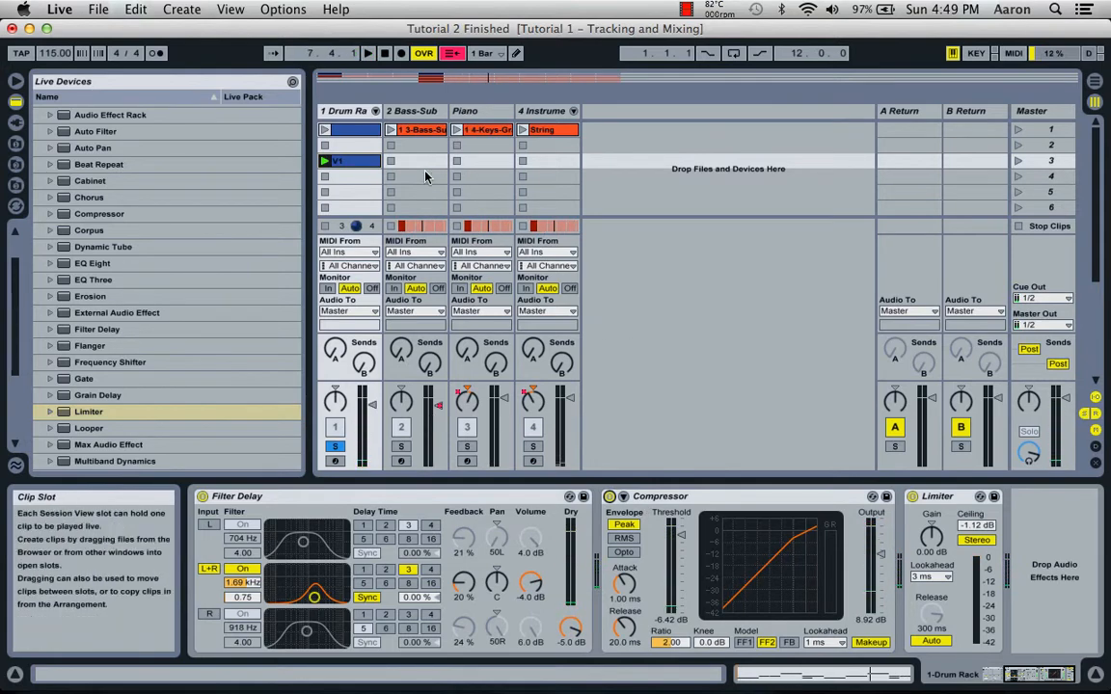
Rename the Instrument Rack track that holds the concert strings as Strings.
left_click(478, 108)
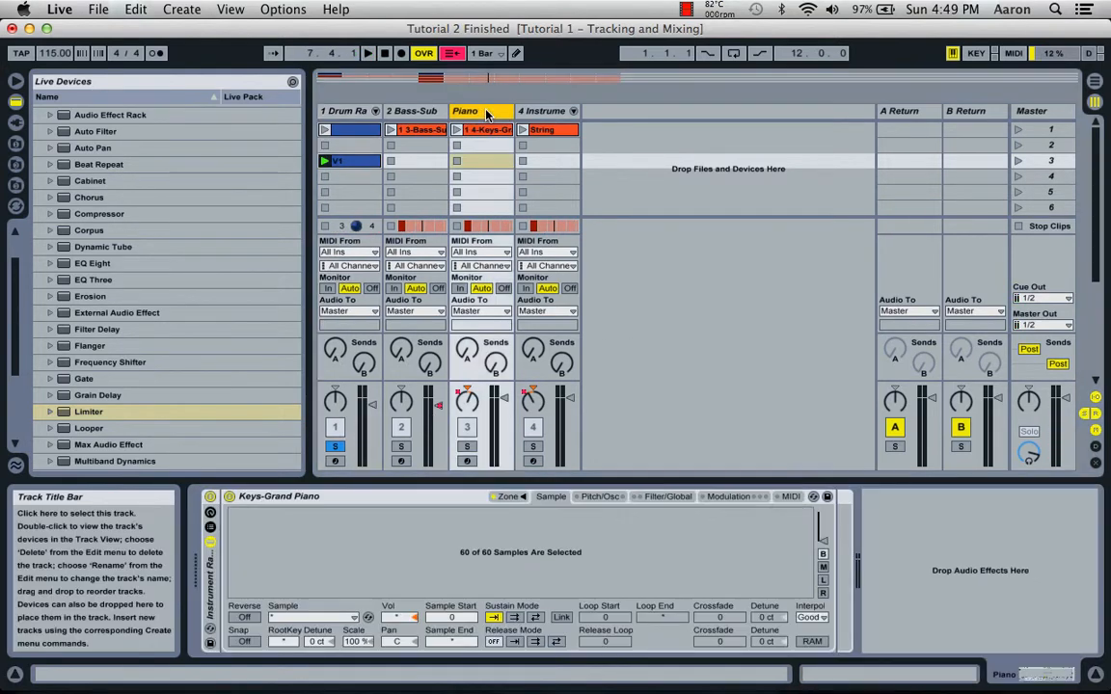
left_click(531, 111)
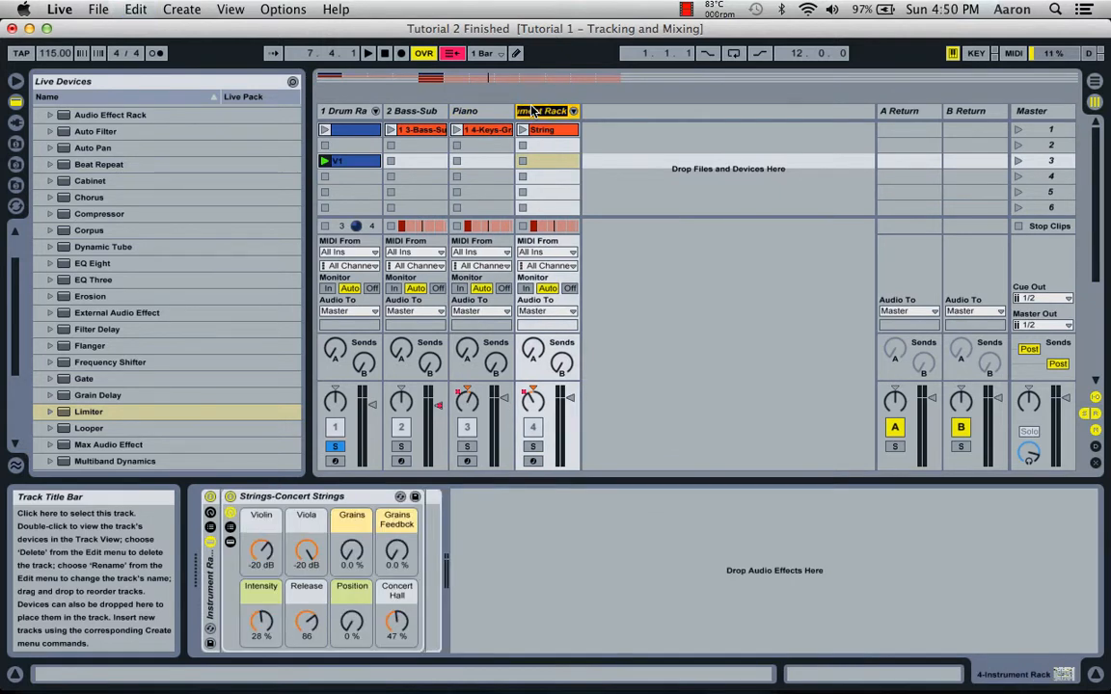
type("Str")
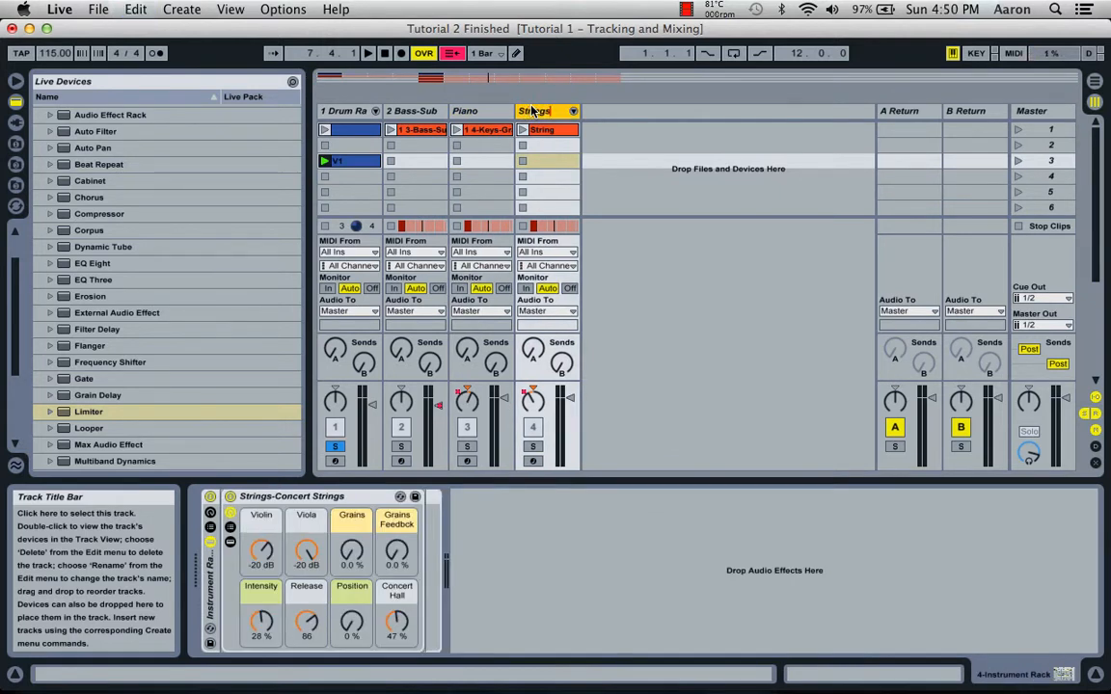
type("ings")
key("Return")
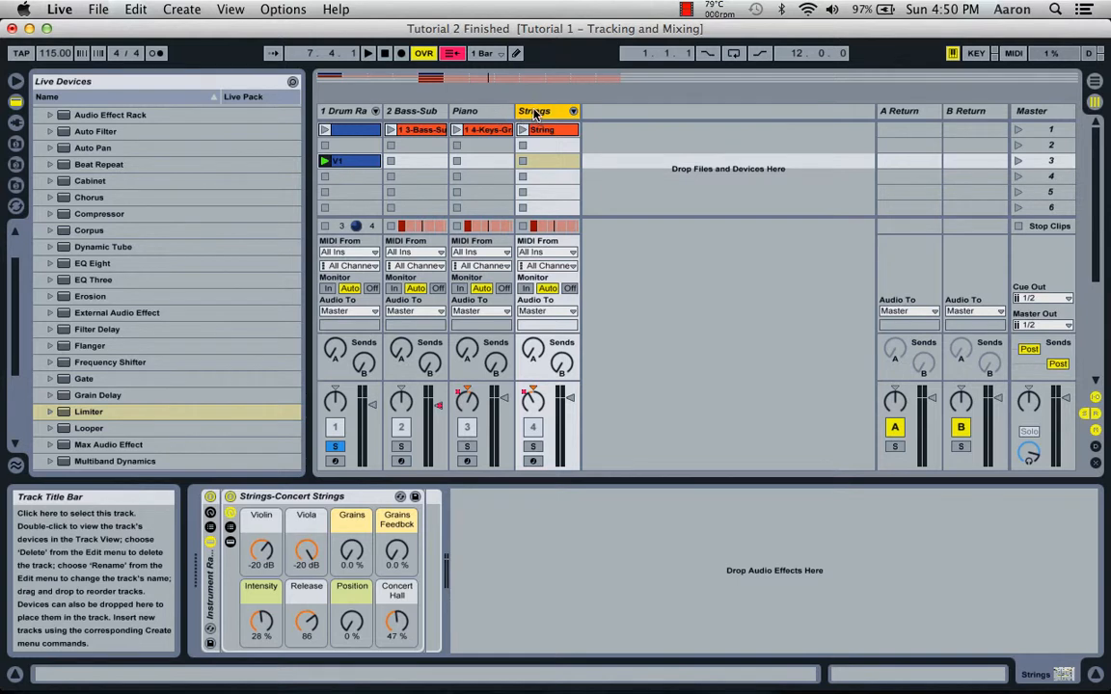
Group the Piano and Strings tracks and add a Reverb to the group track.
left_click(484, 112)
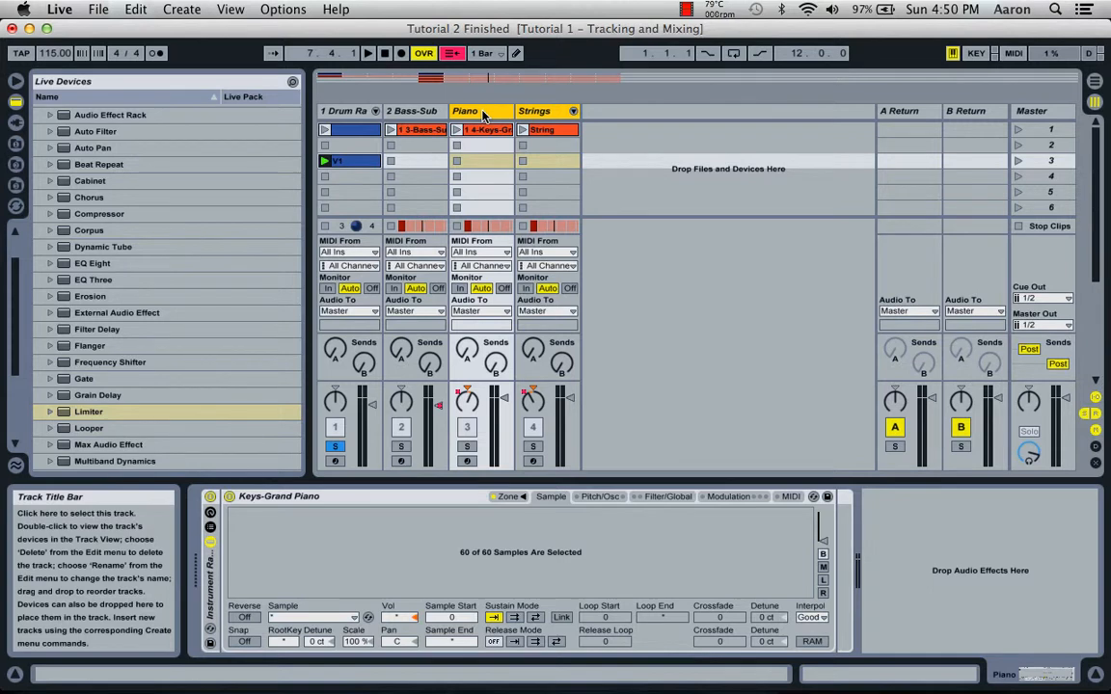
key("super+g")
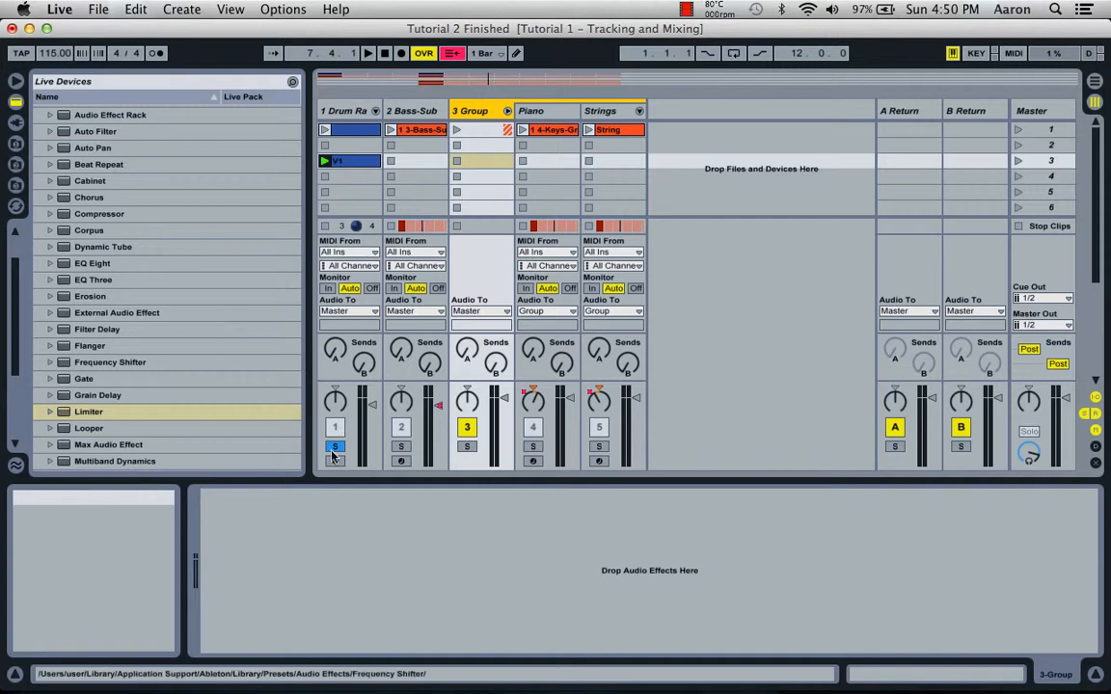
scroll(126, 367, "down", 5)
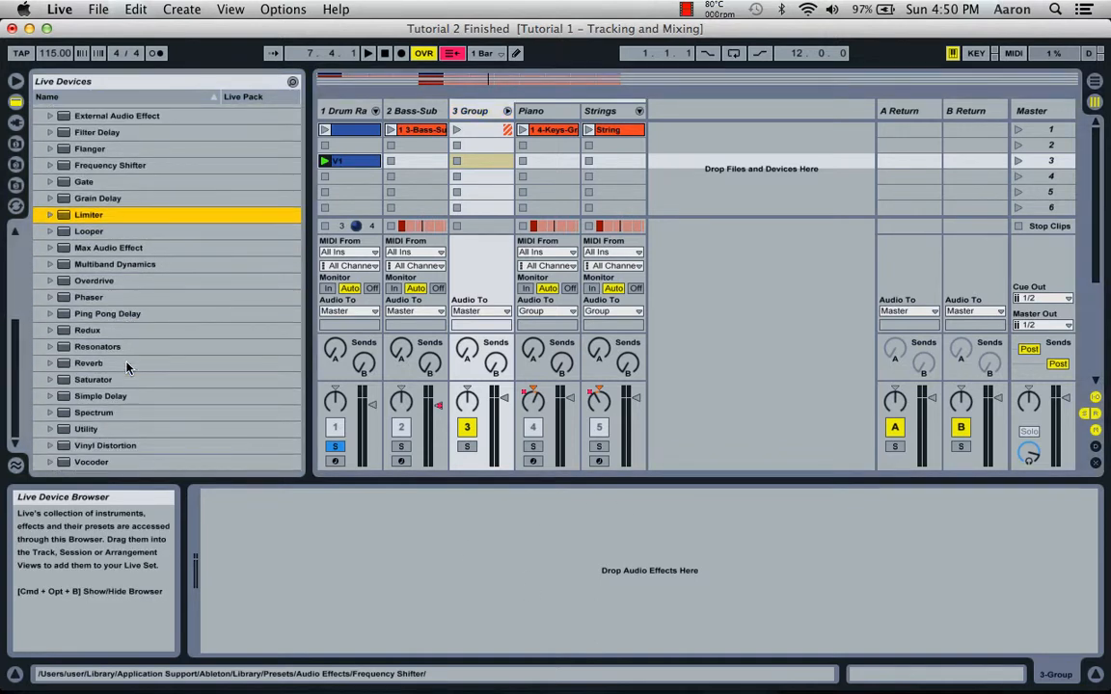
left_click(90, 364)
left_click_drag(97, 365, 292, 588)
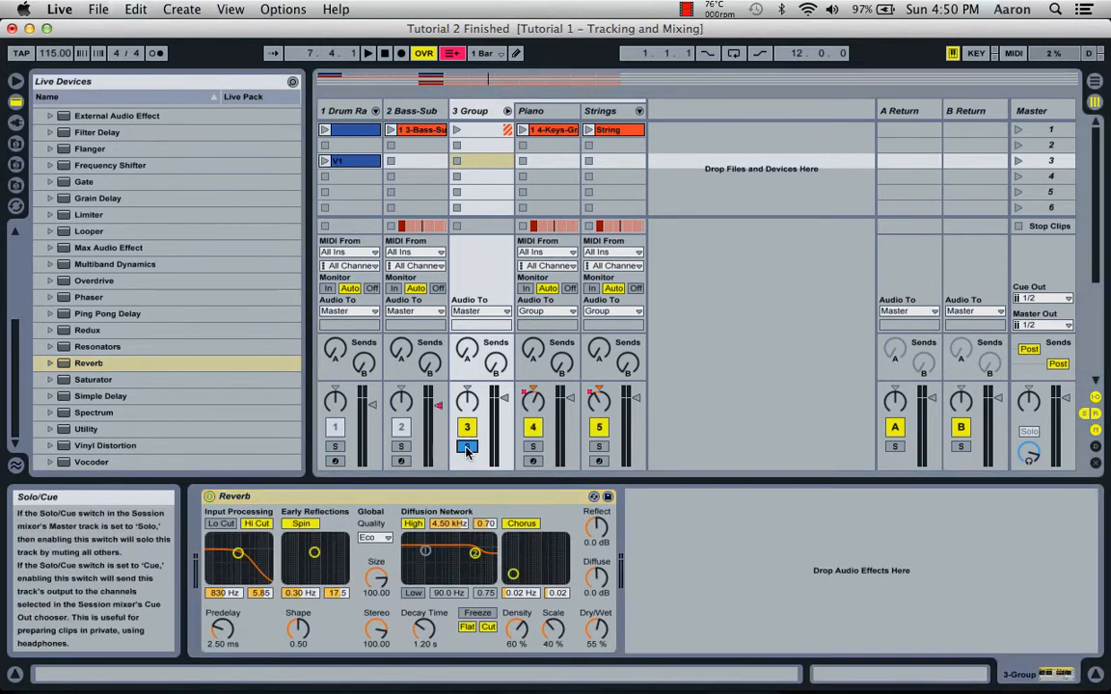
Play the soloed group's piano and string clips and compare the sound with the Reverb off and on.
left_click(457, 132)
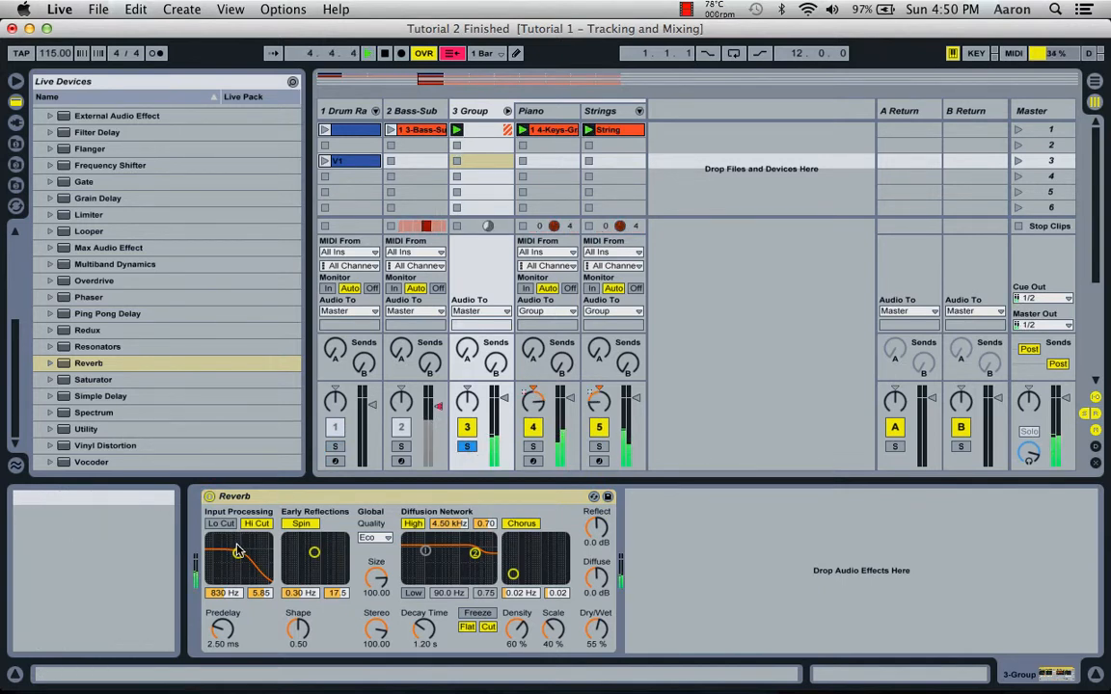
left_click(209, 498)
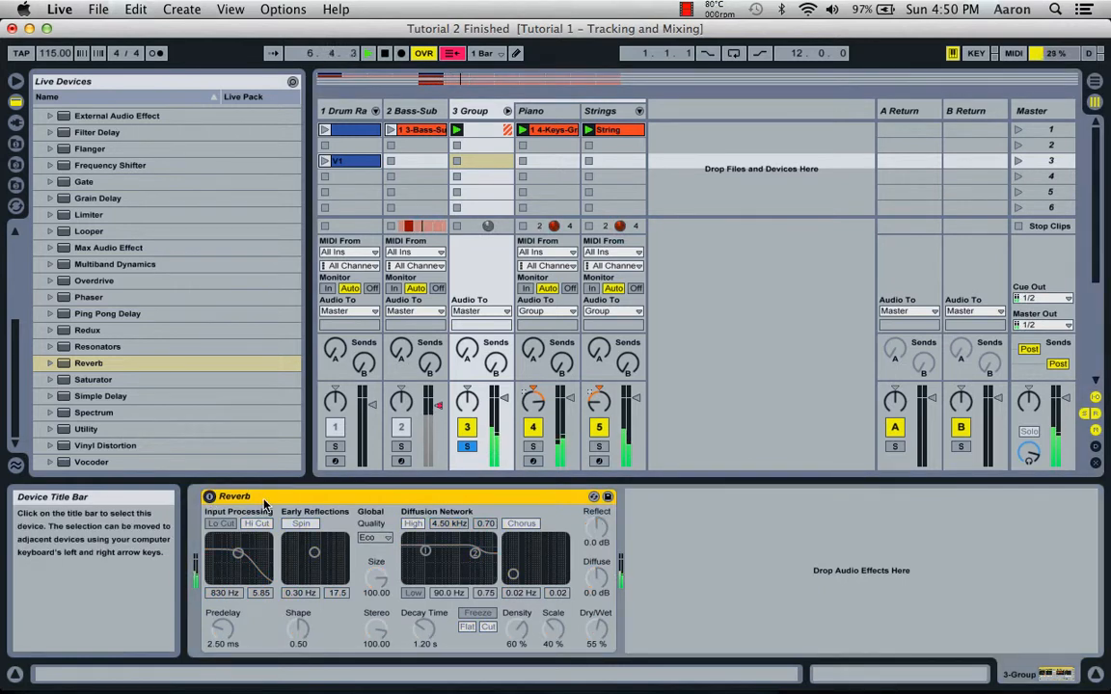
left_click(210, 497)
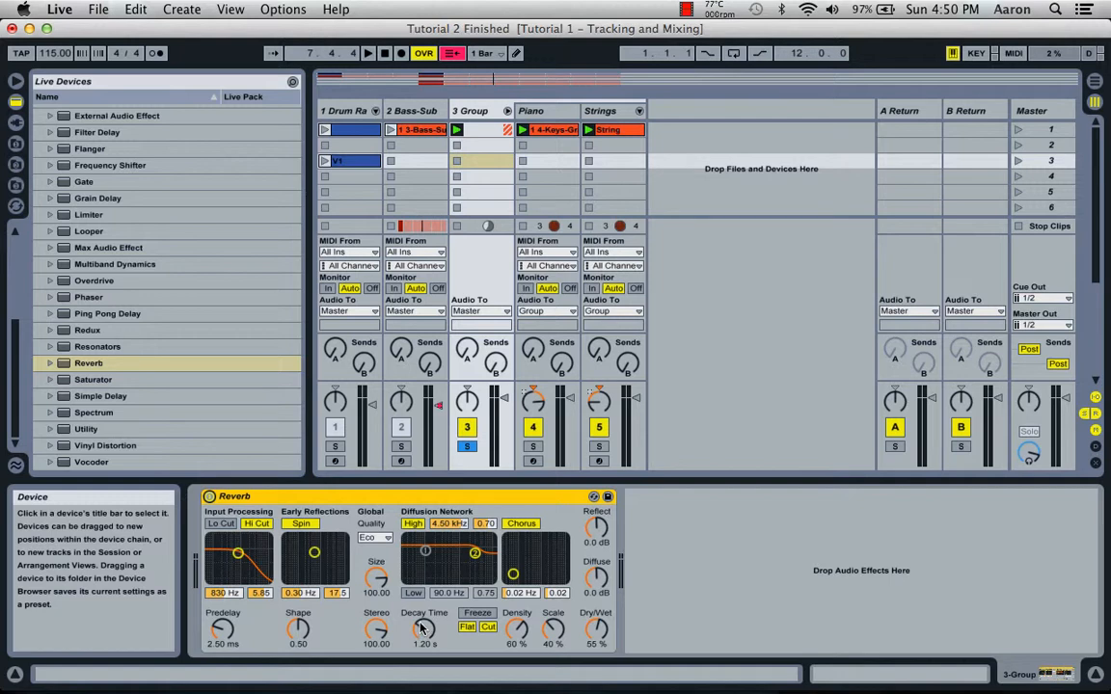
Set the decay time of the group track's Reverb to about 3.31 s.
left_click_drag(421, 629, 422, 573)
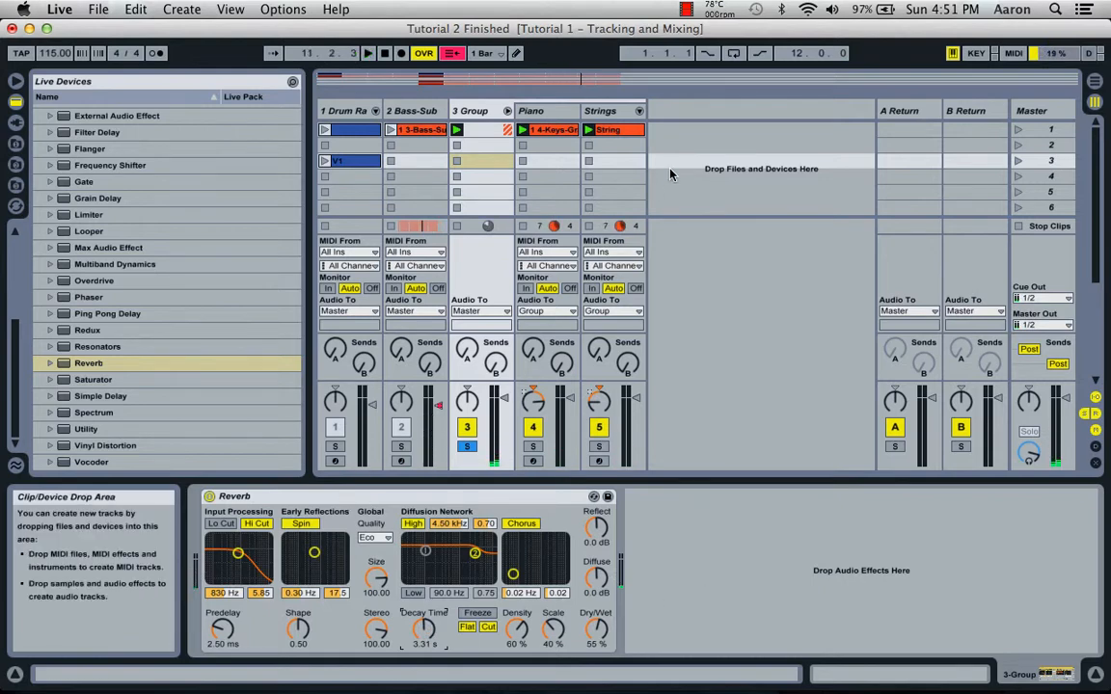
left_click(548, 111)
left_click(600, 111)
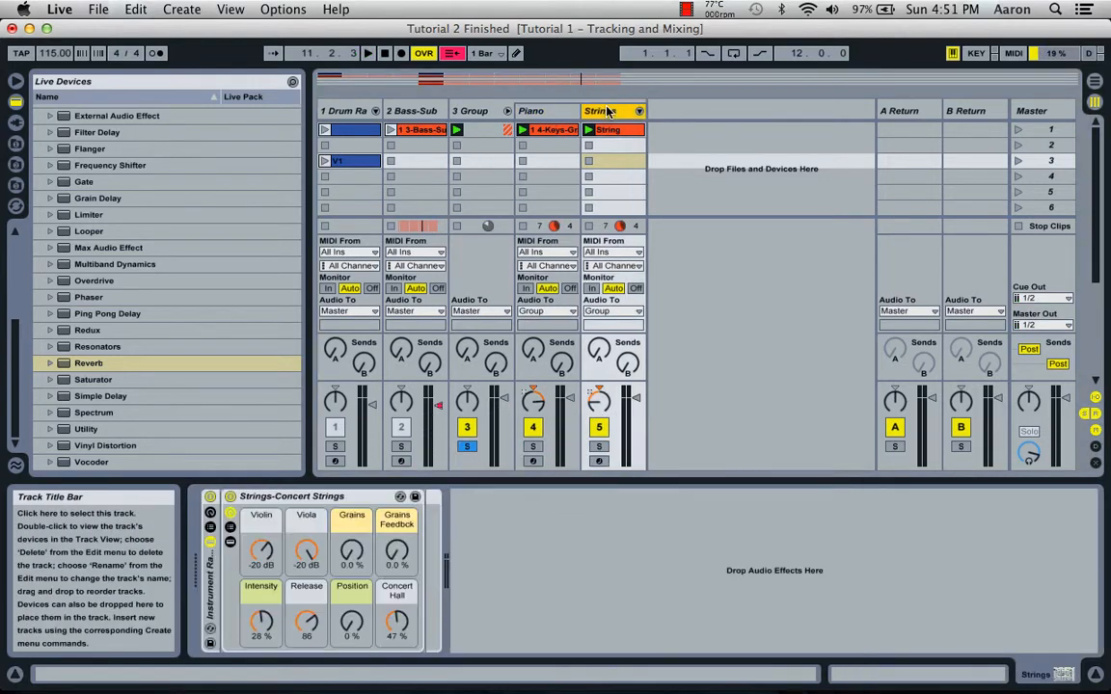
left_click(472, 112)
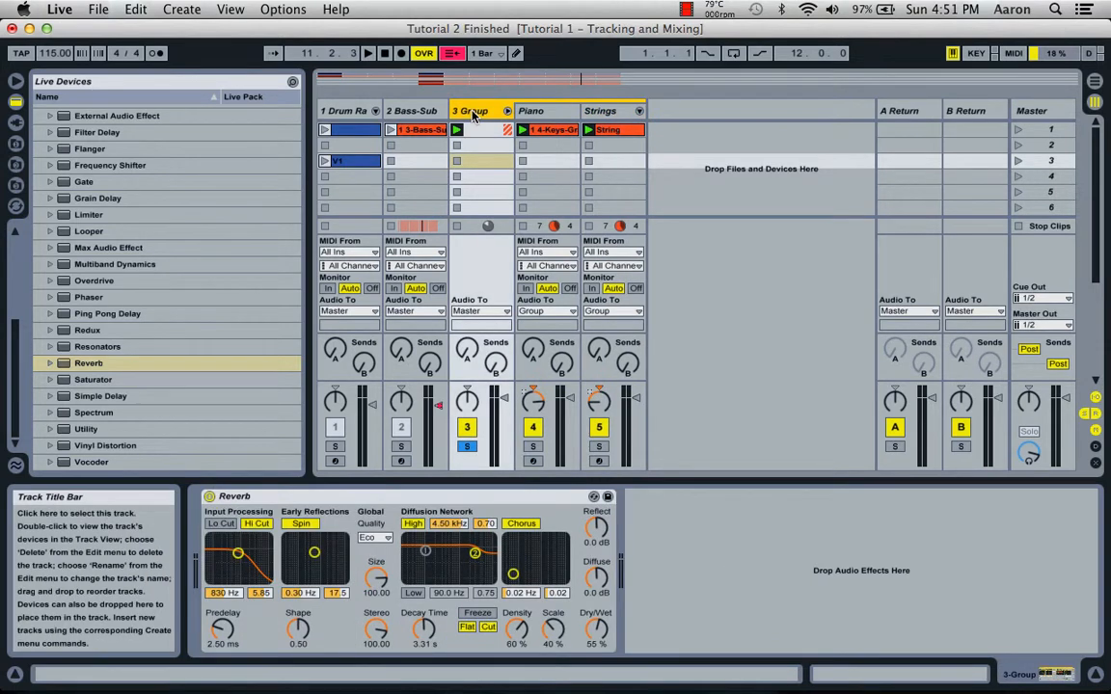
Collapse the Audio Effects folder in the device browser and switch to the Arrangement View.
scroll(161, 261, "up", 10)
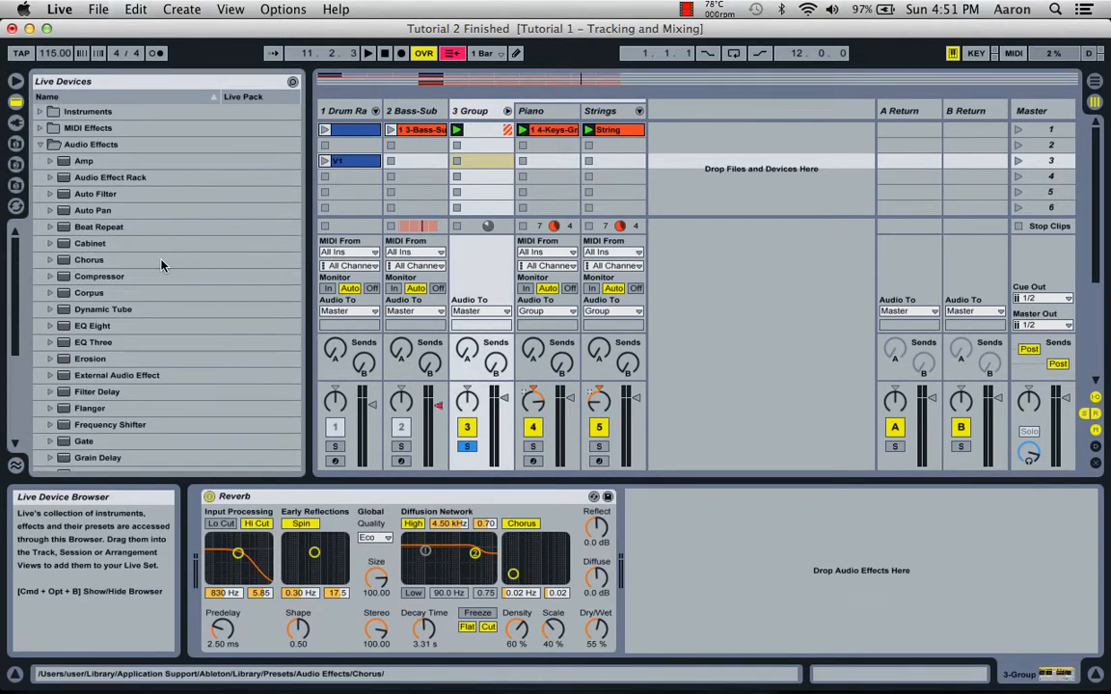
left_click(40, 144)
key("Tab")
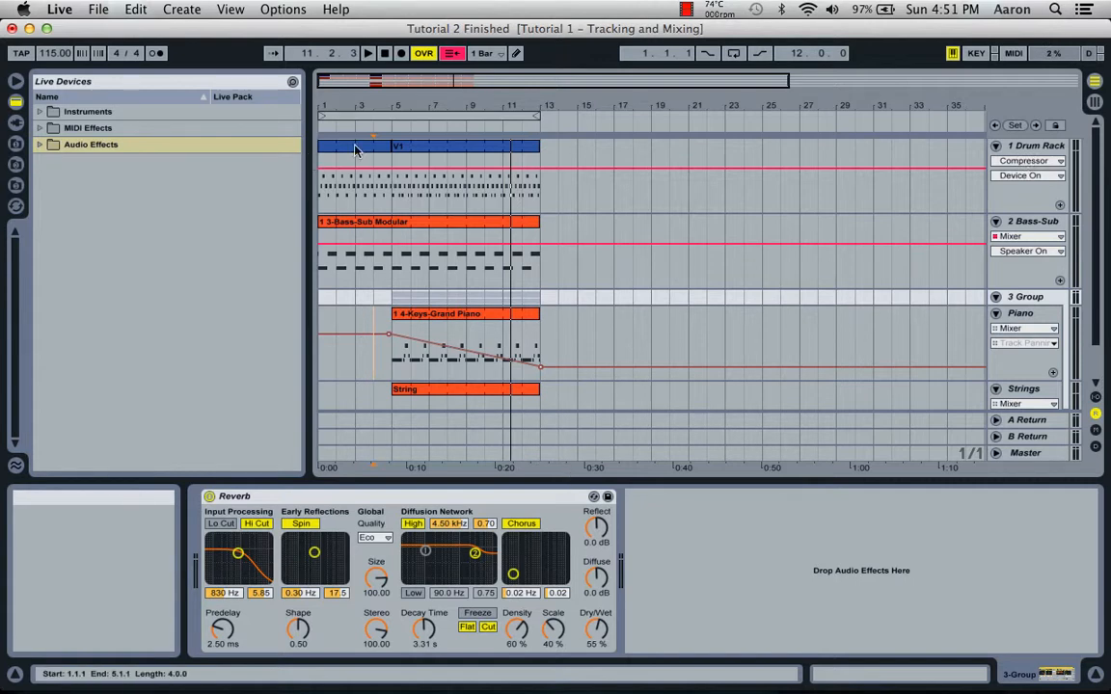
Show the Filter Delay's automation envelope on the Drum Rack track.
left_click(1028, 147)
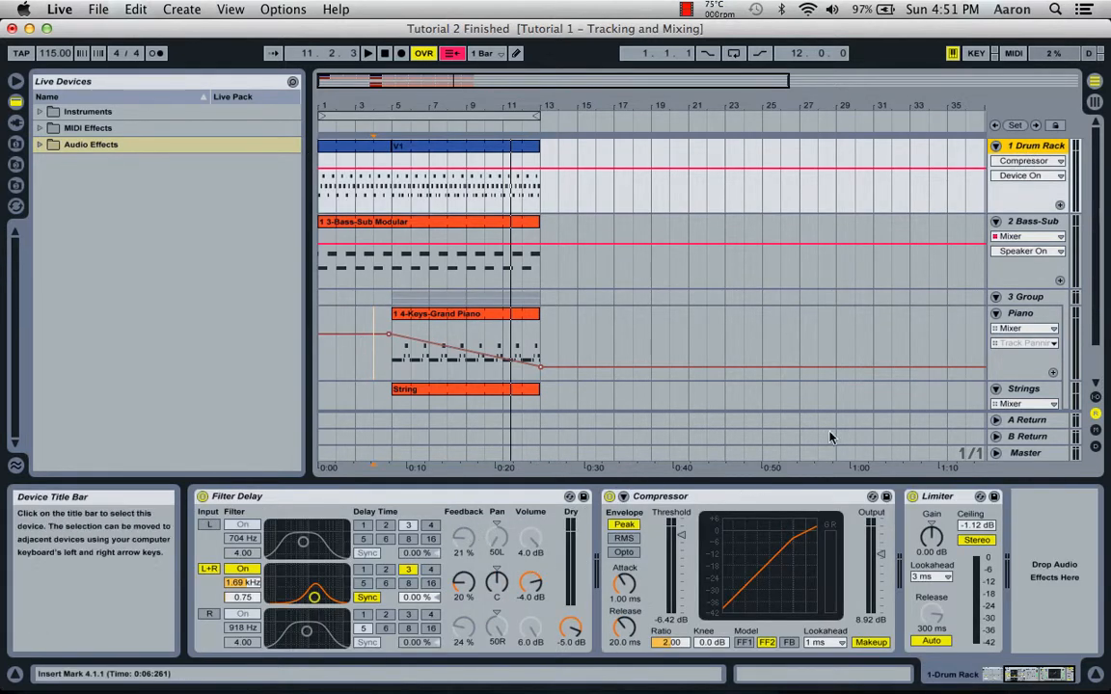
left_click(1037, 162)
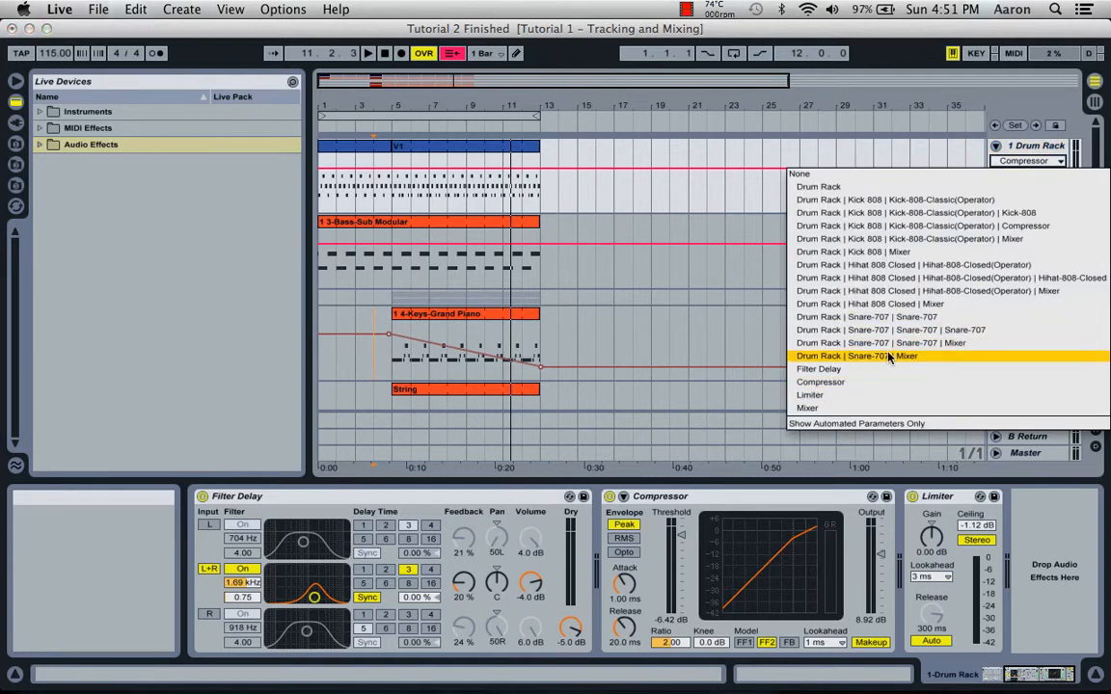
left_click(830, 374)
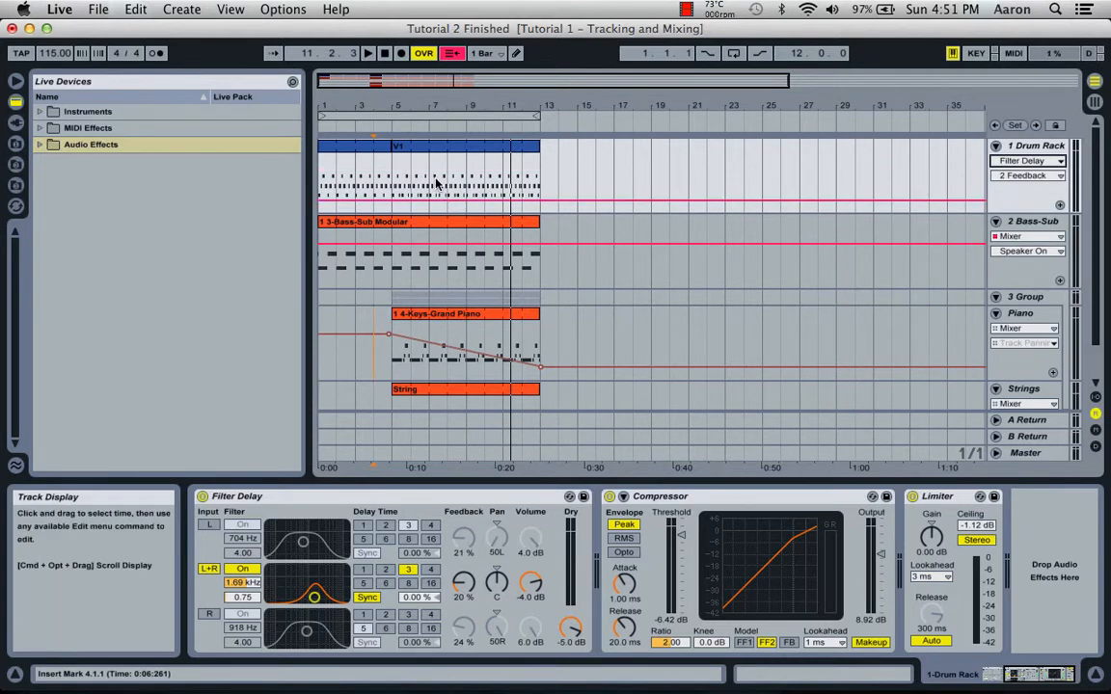
Automate the Filter Delay's 2 Volume on the Drum Rack track, ramping up from about -35 dB at bar 1 to -4.0 dB at bar 5.
left_click(1013, 176)
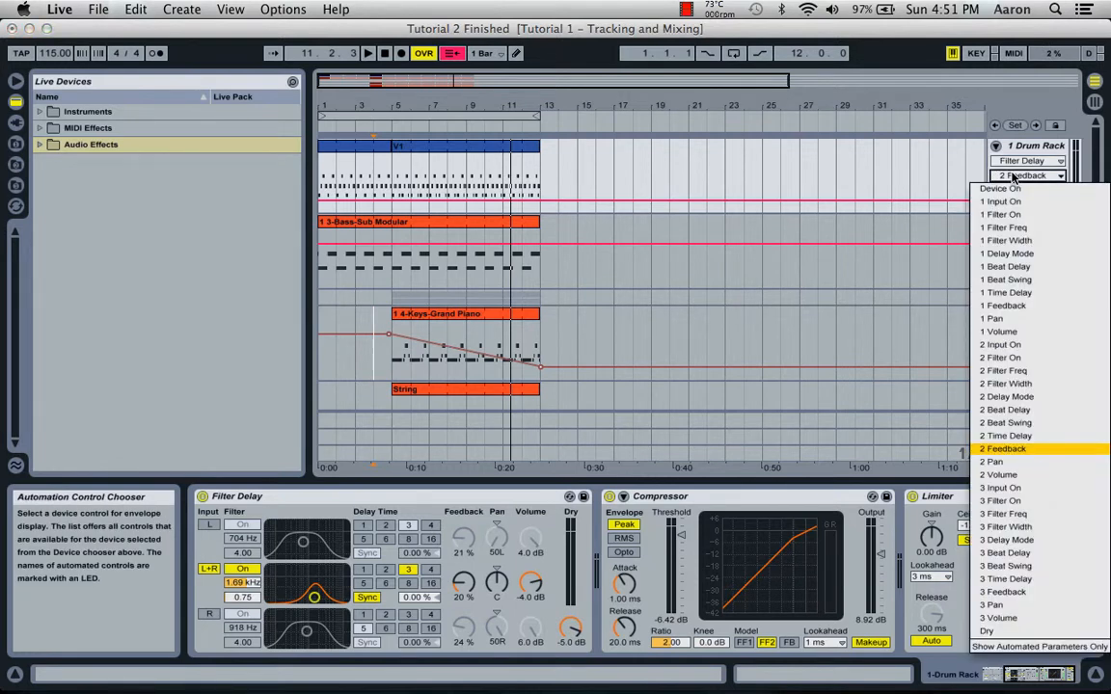
left_click(1012, 177)
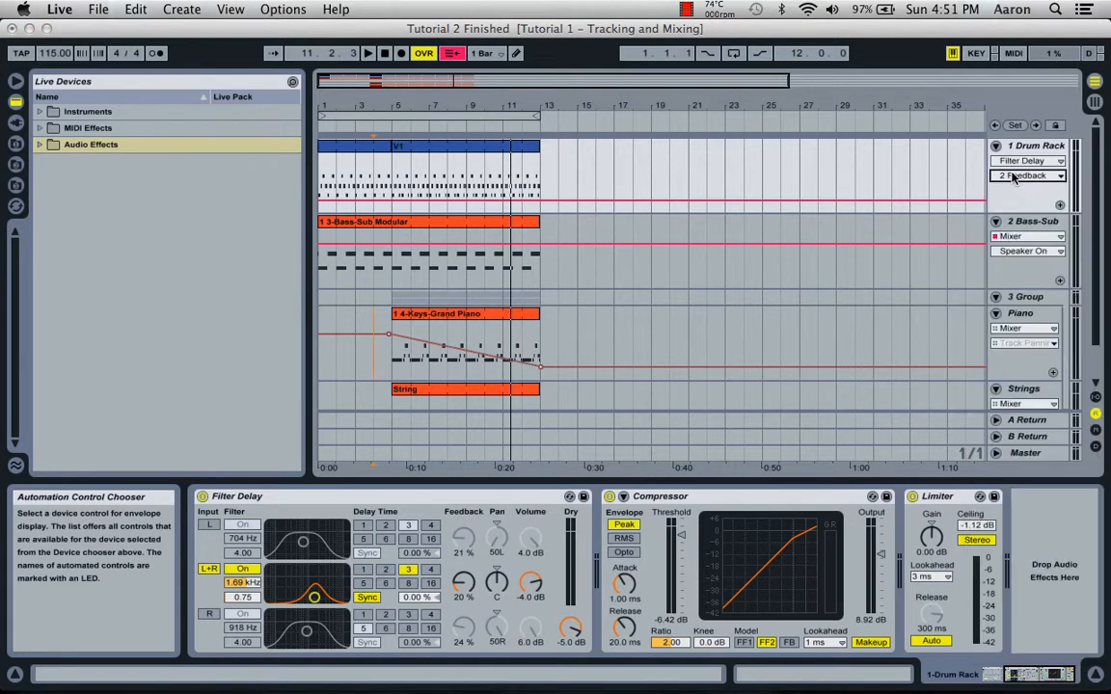
left_click(530, 584)
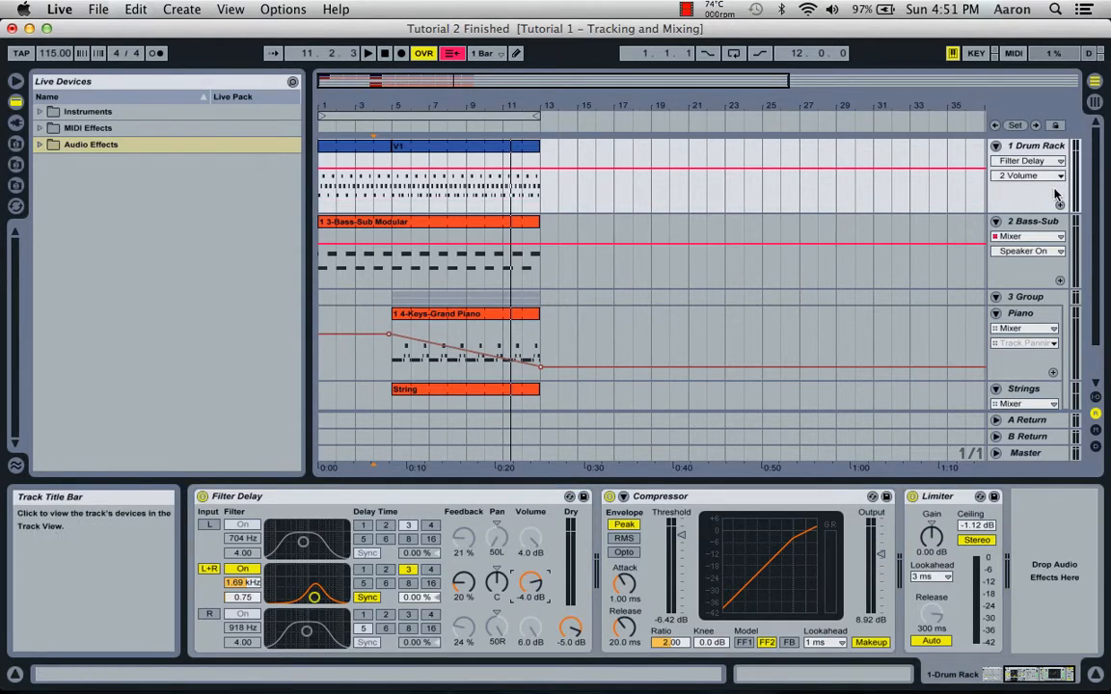
double_click(393, 170)
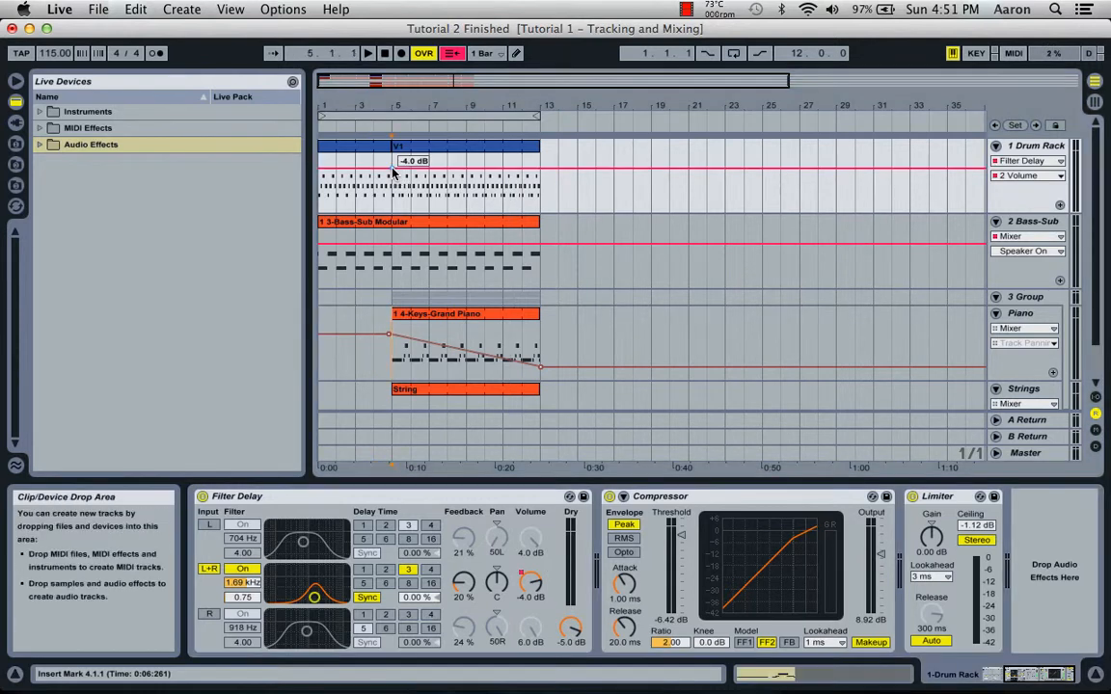
double_click(343, 169)
left_click_drag(343, 172, 319, 200)
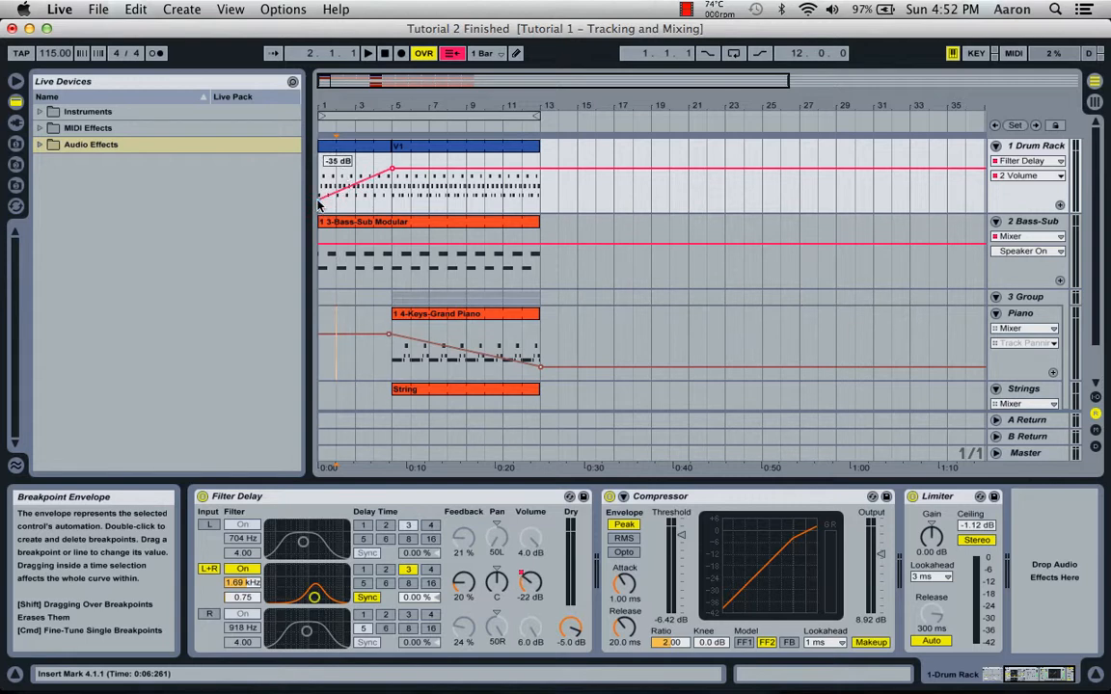
Restore the arrangement's stored automation and briefly play the song from its start.
left_click(451, 53)
left_click(381, 56)
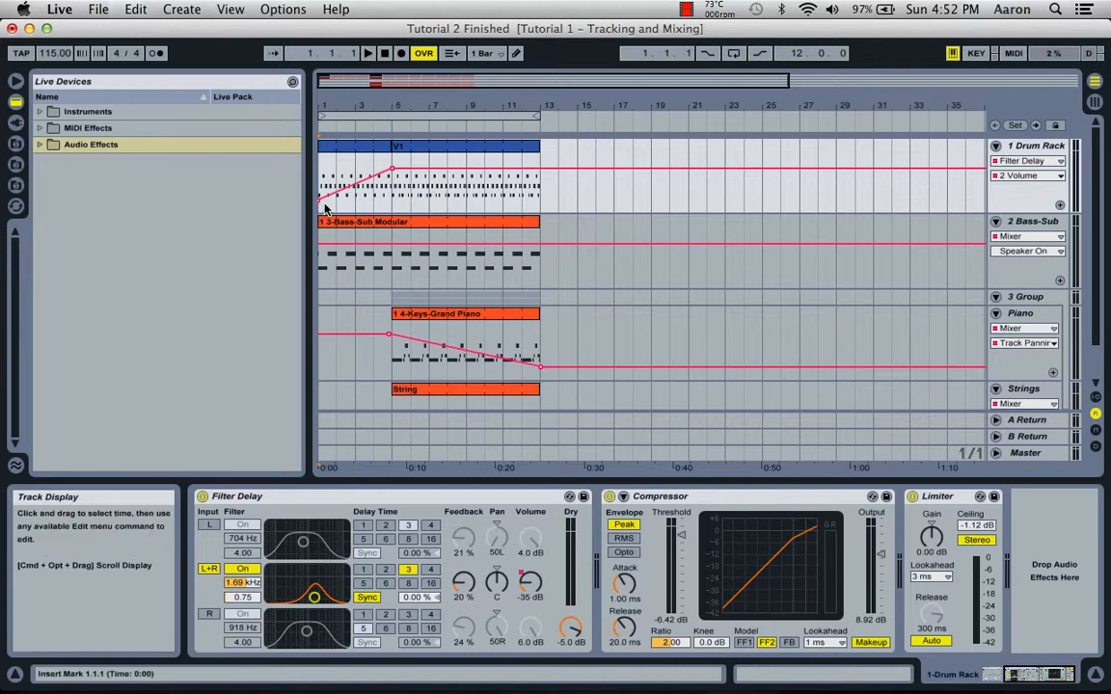
left_click(370, 54)
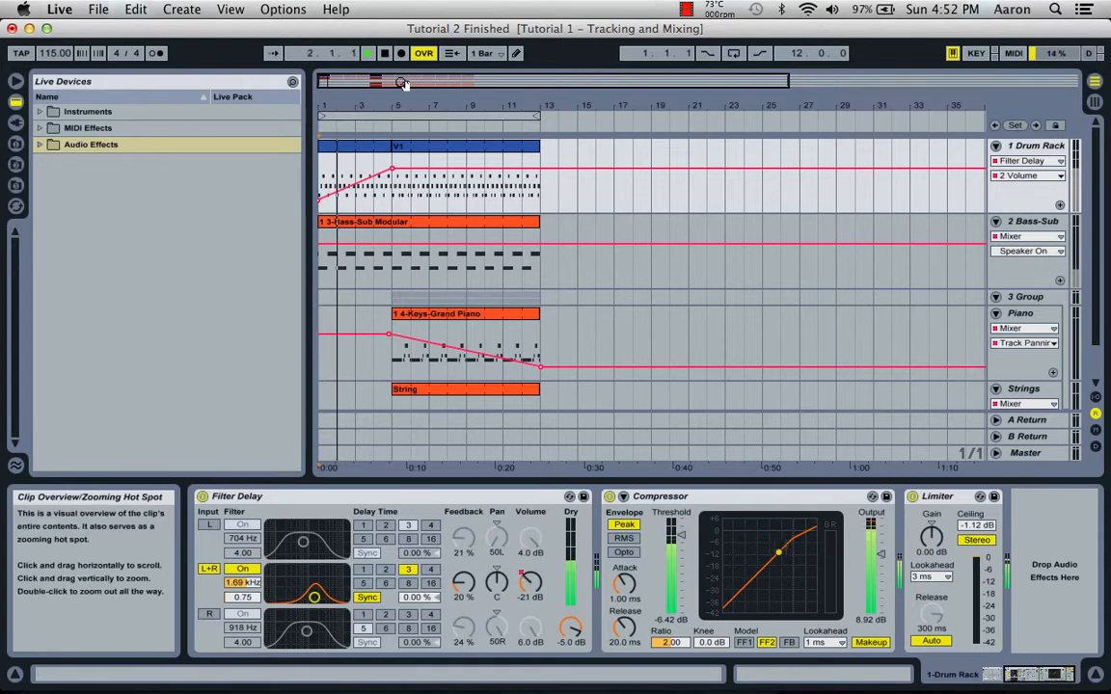
left_click(384, 53)
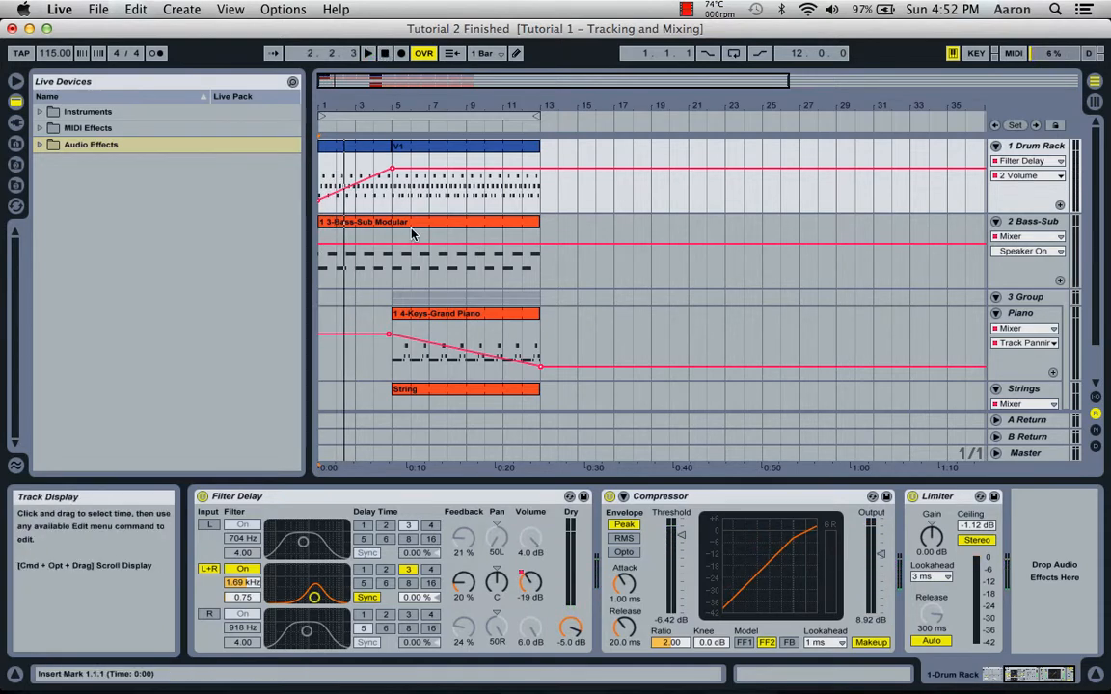
Turn off the group track's solo and replay the arrangement from the start to hear the delay volume ramp.
key("Tab")
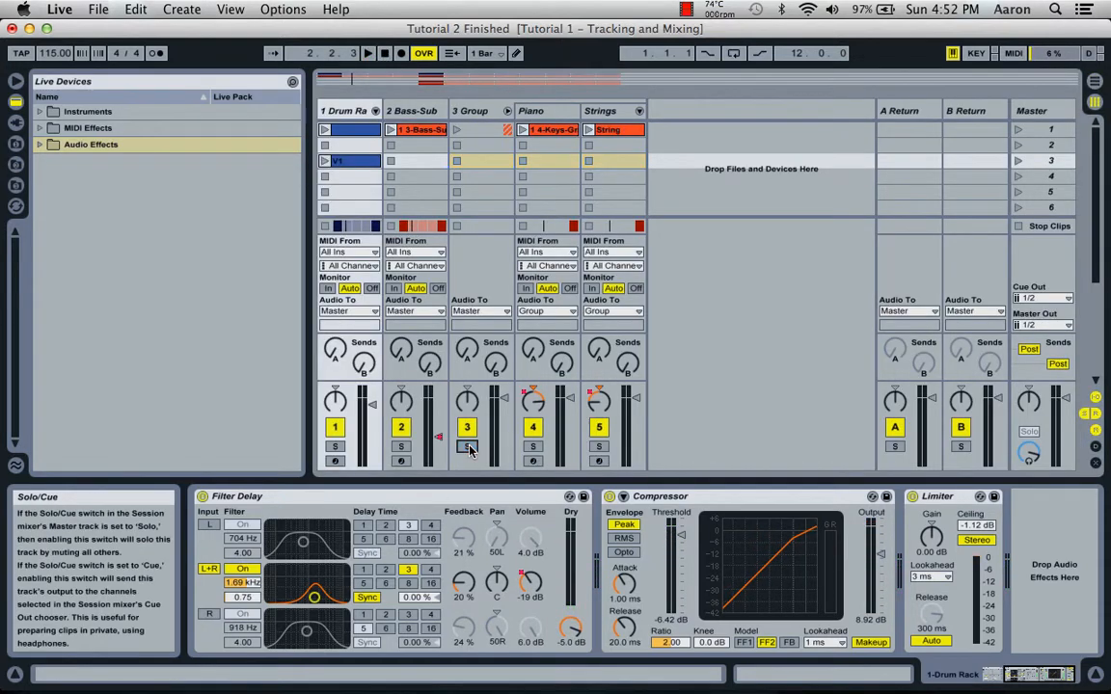
key("Tab")
left_click(376, 55)
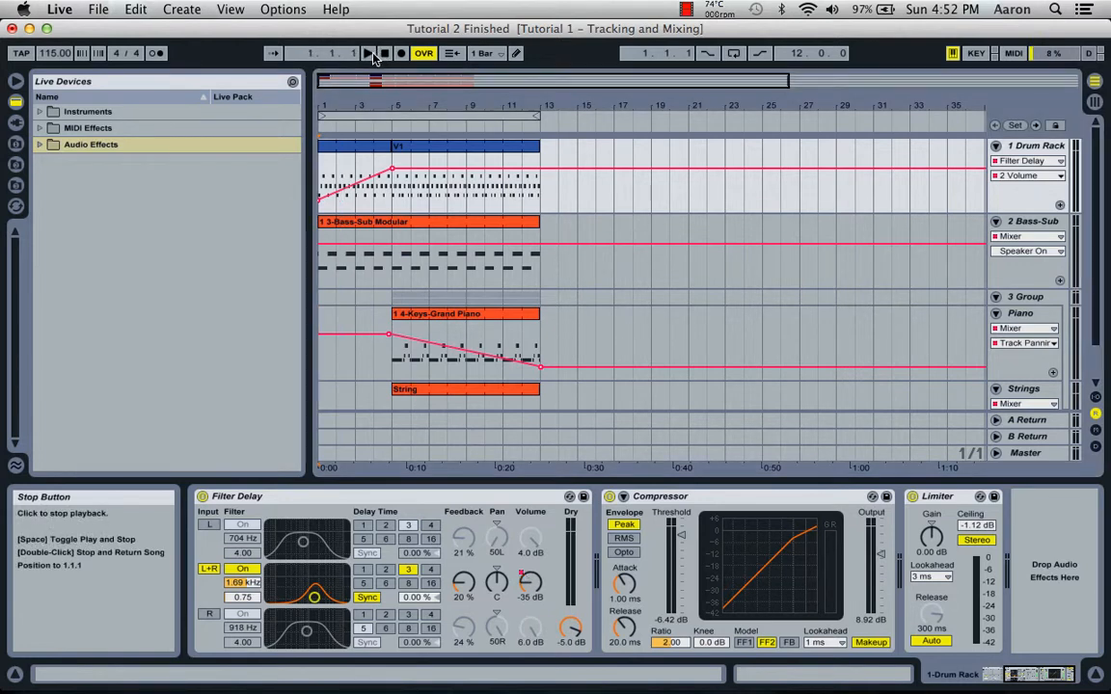
left_click(369, 54)
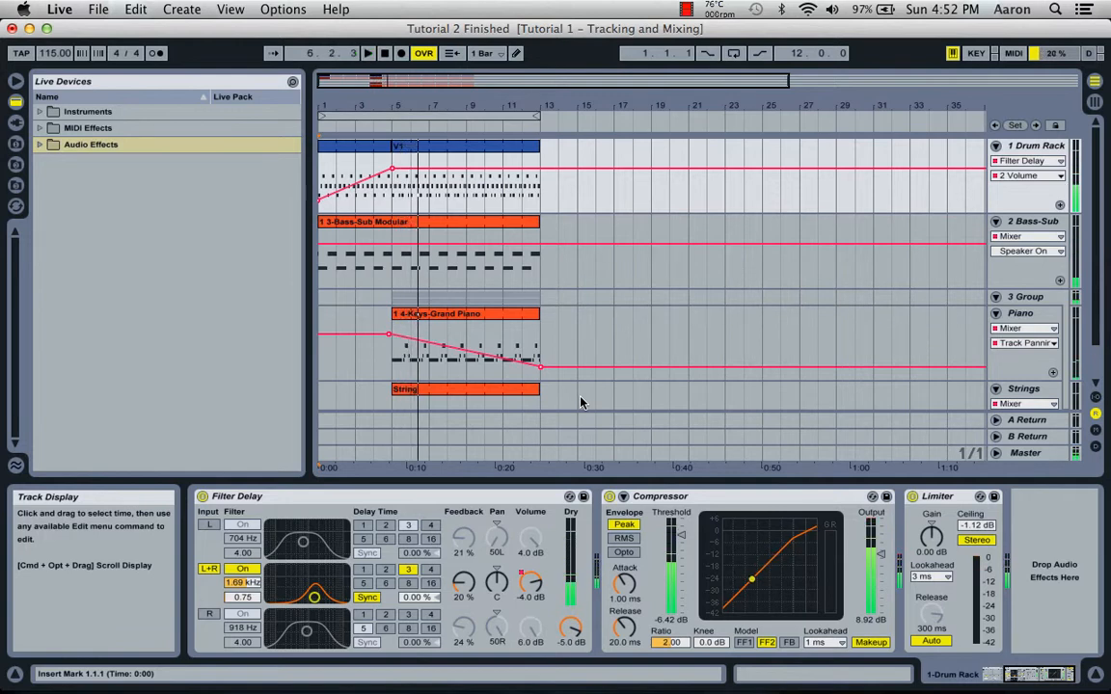
Add a Chord MIDI effect before the Grand Piano instrument on the Piano track and set its Shift 1 to +12 st.
left_click(39, 128)
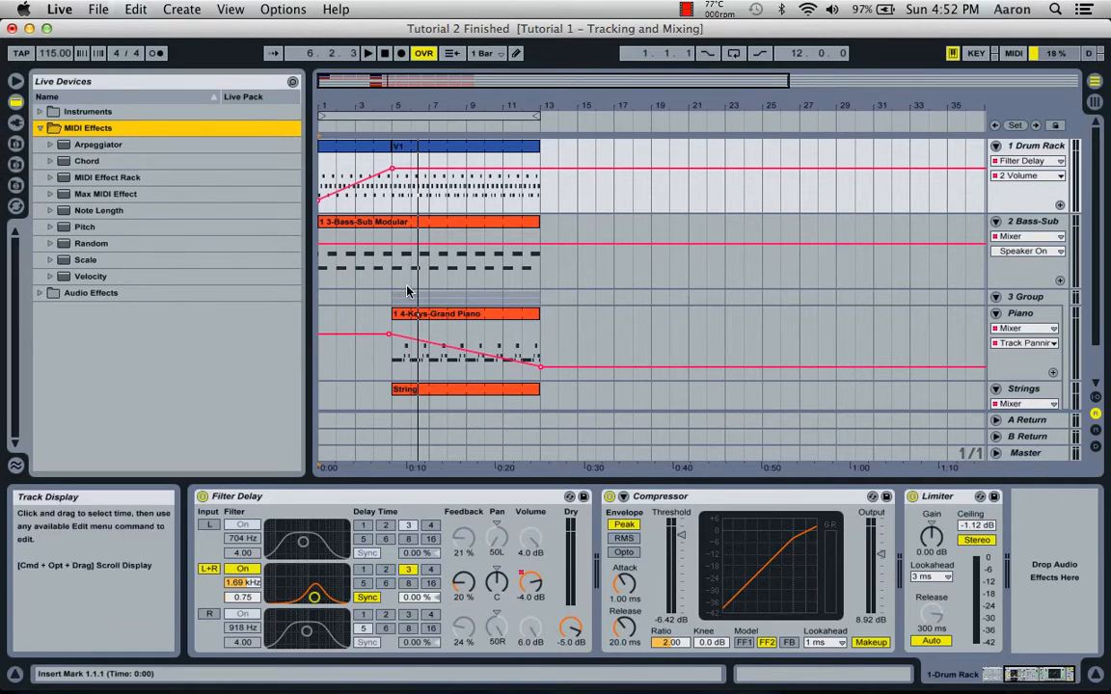
key("Tab")
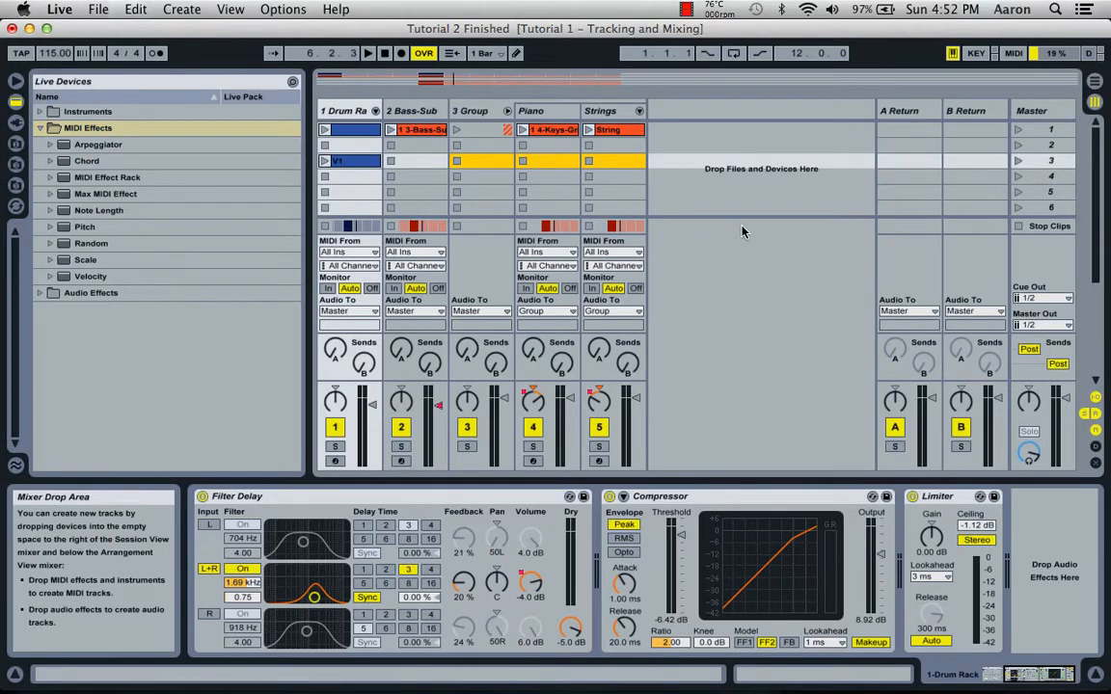
left_click(542, 129)
left_click(603, 130)
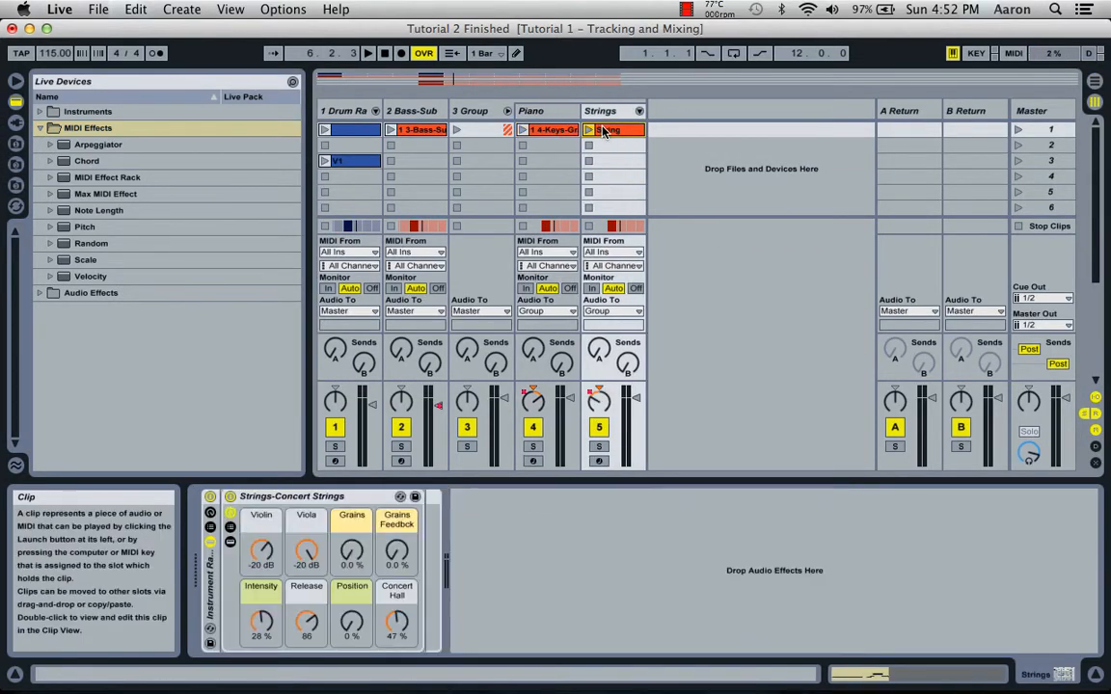
left_click(540, 131)
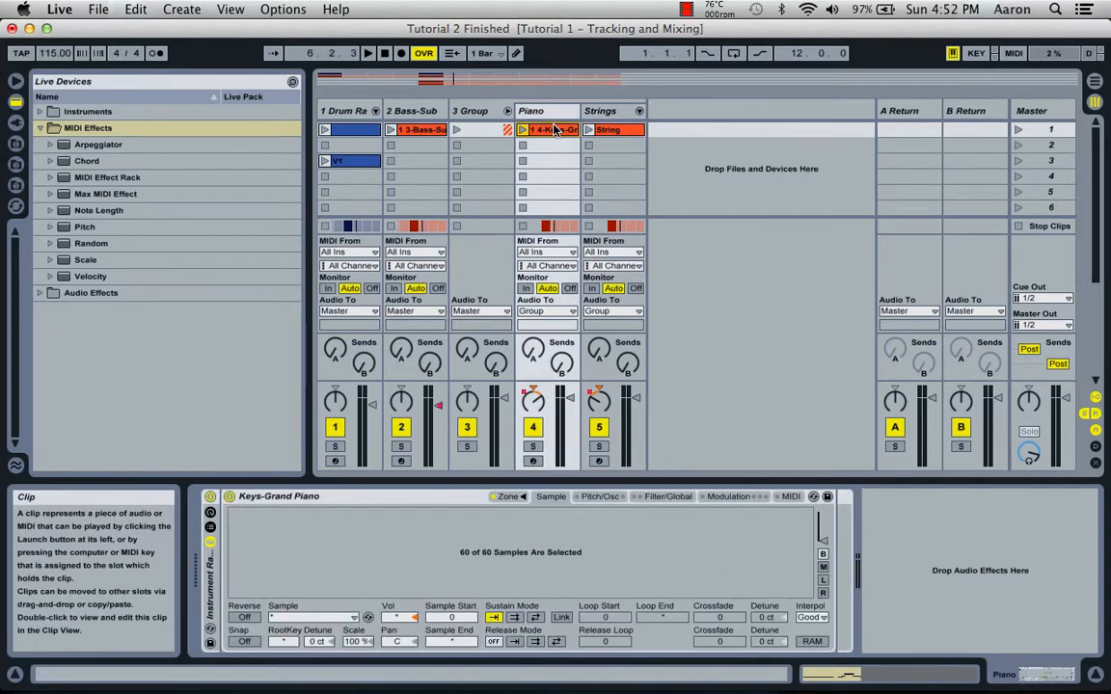
left_click(86, 161)
left_click_drag(100, 165, 226, 547)
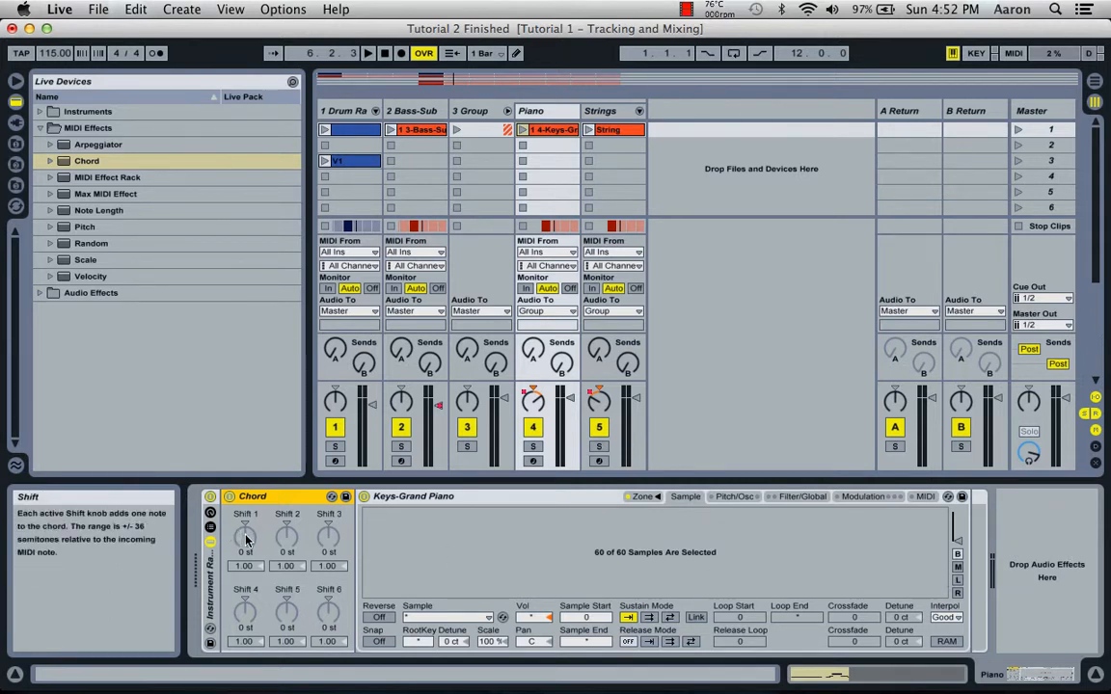
left_click_drag(246, 541, 246, 526)
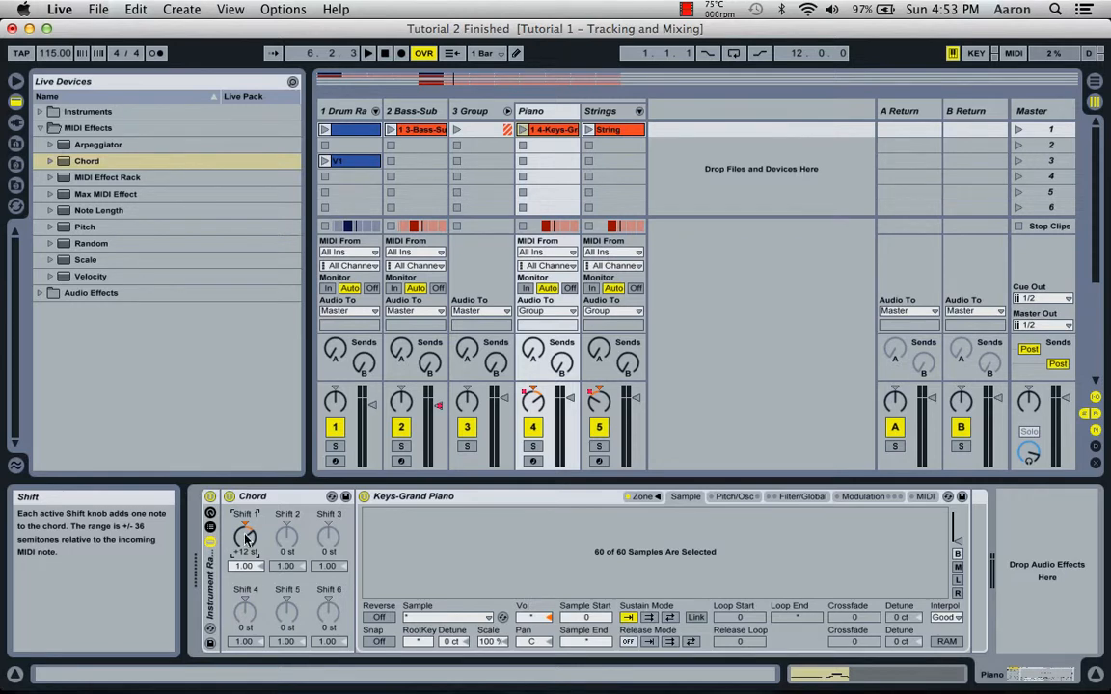
Solo the Piano track, play the group's clips and compare the piano with the Chord effect off and on.
left_click(532, 445)
left_click(458, 129)
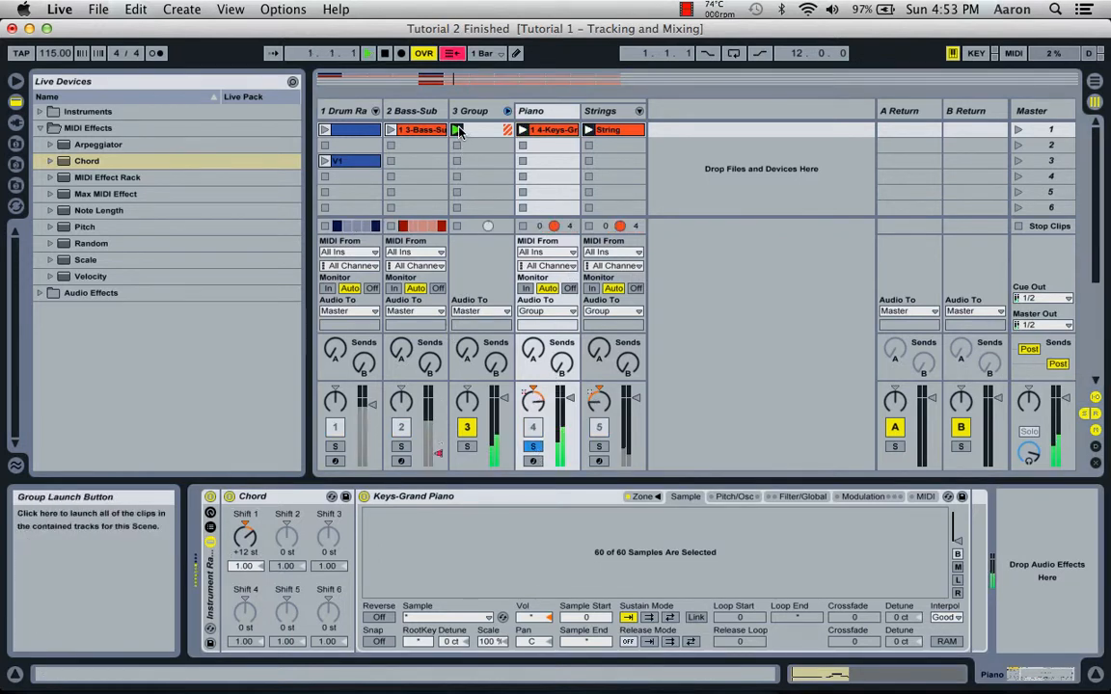
left_click(229, 497)
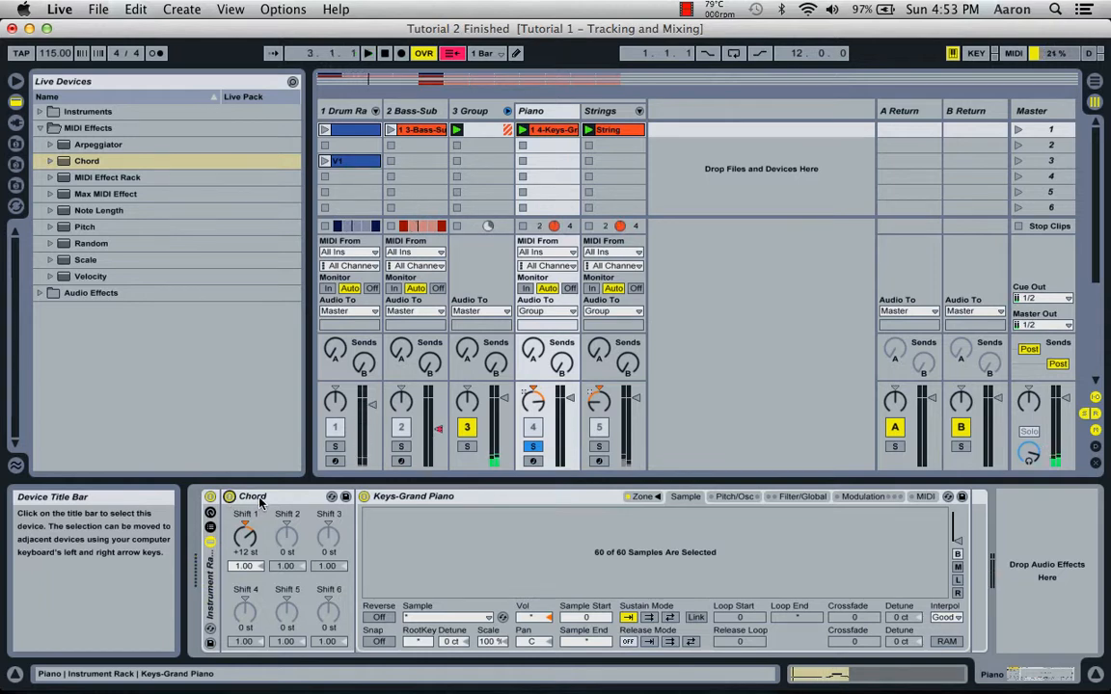
Add a Chord MIDI effect before the Concert Strings instrument on the Strings track and set its Shift 1 to +12 st.
left_click(602, 111)
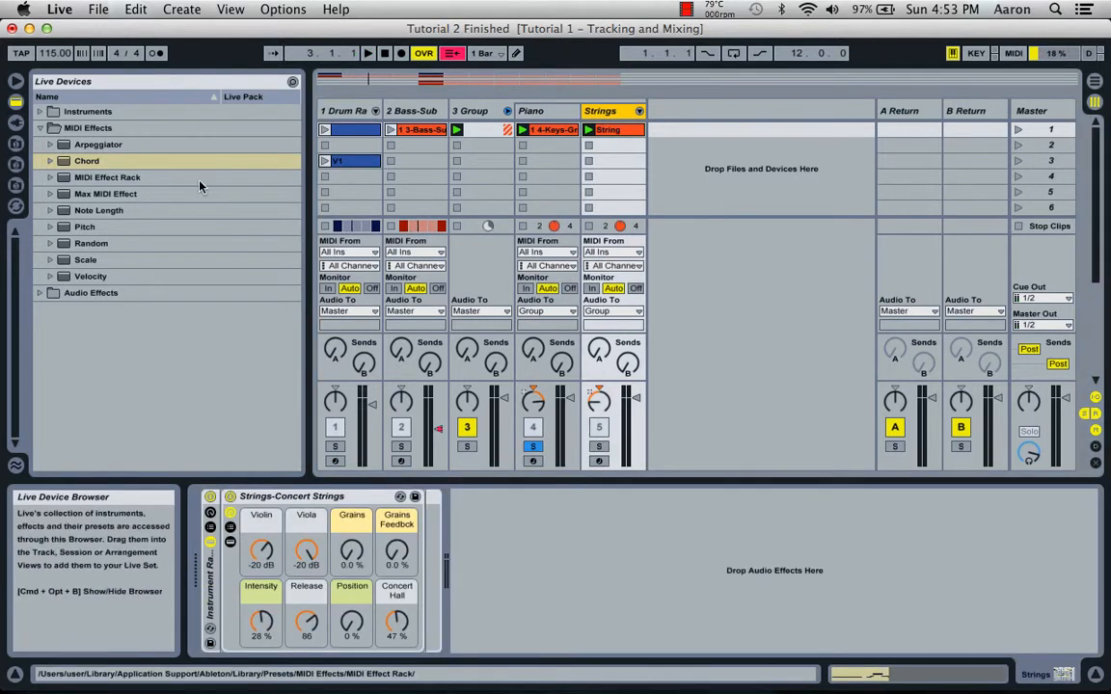
left_click(88, 162)
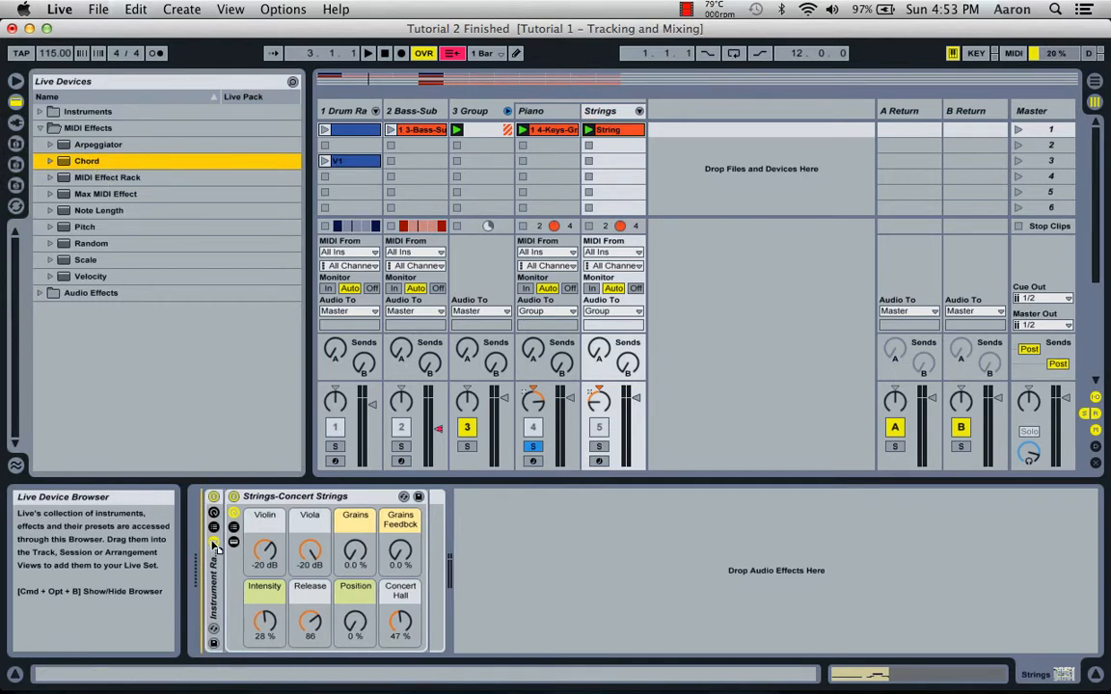
left_click_drag(230, 561, 231, 561)
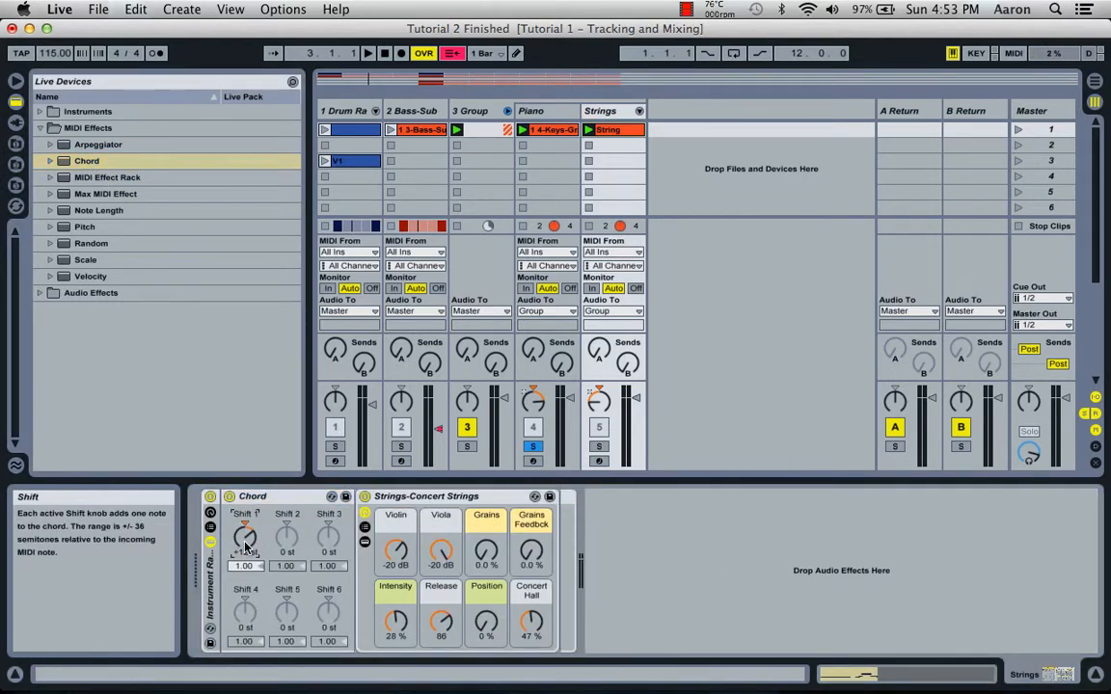
left_click_drag(246, 542, 246, 511)
Solo the Strings track and compare its playback with the Chord effect on and off, leaving the effect enabled.
left_click(599, 447)
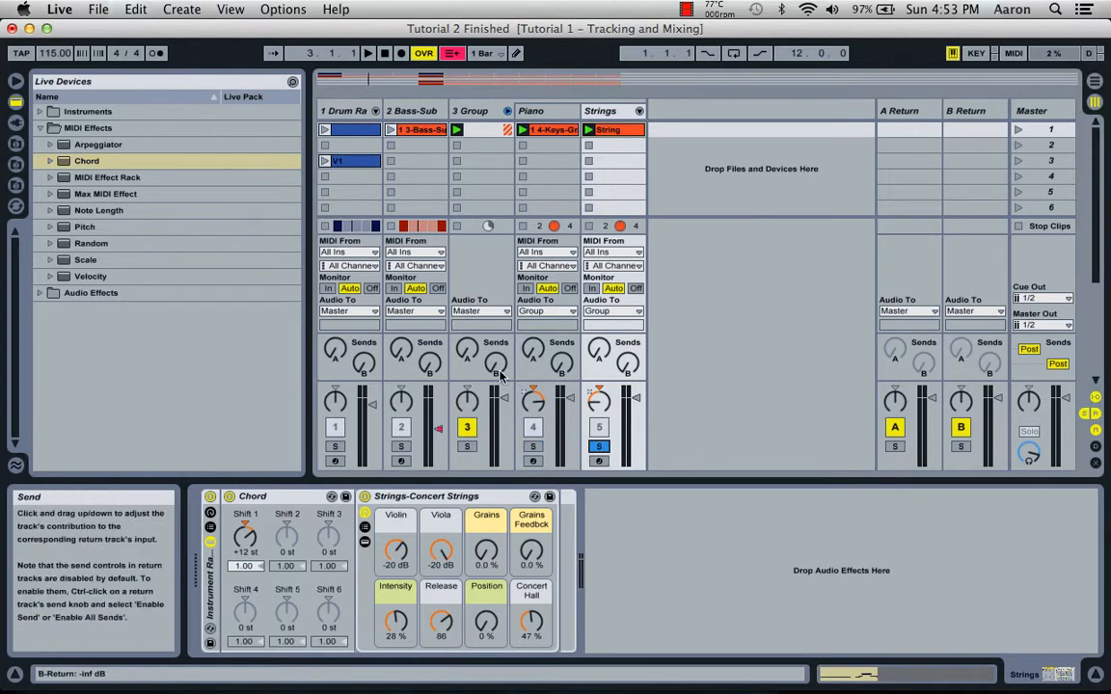
key("space")
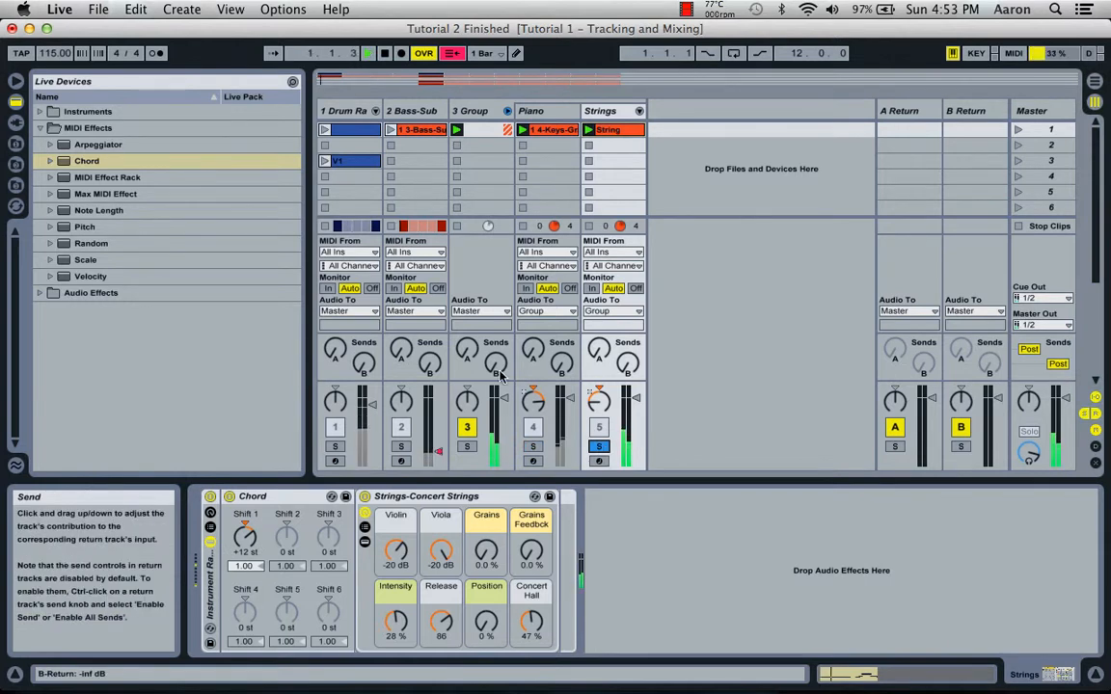
left_click(230, 497)
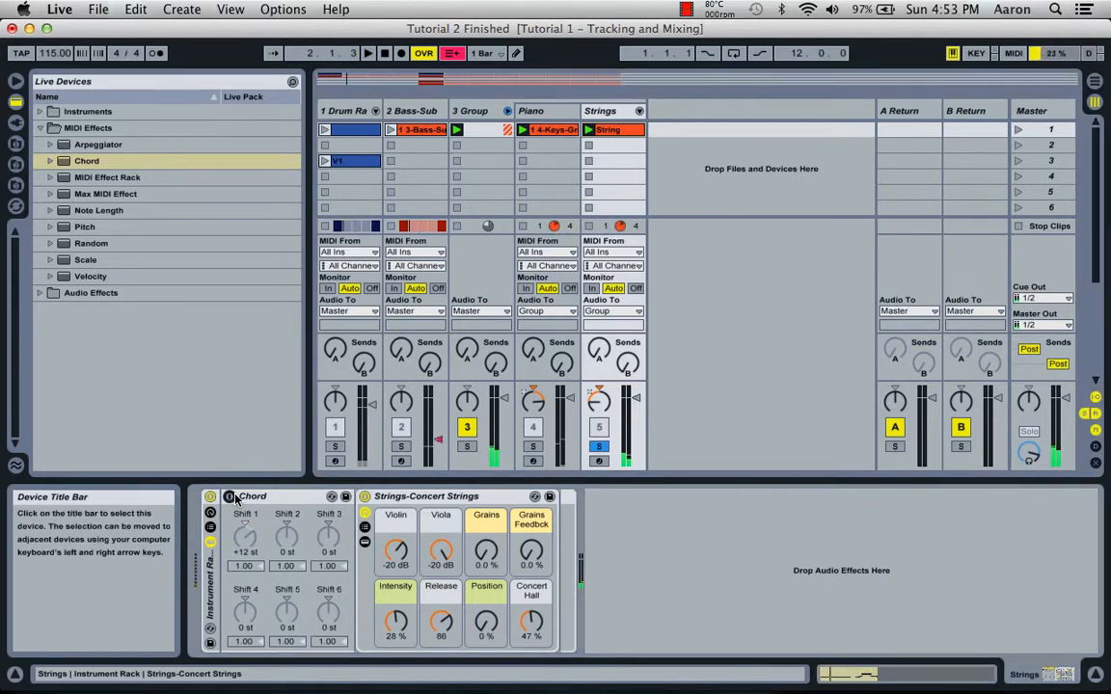
left_click(230, 498)
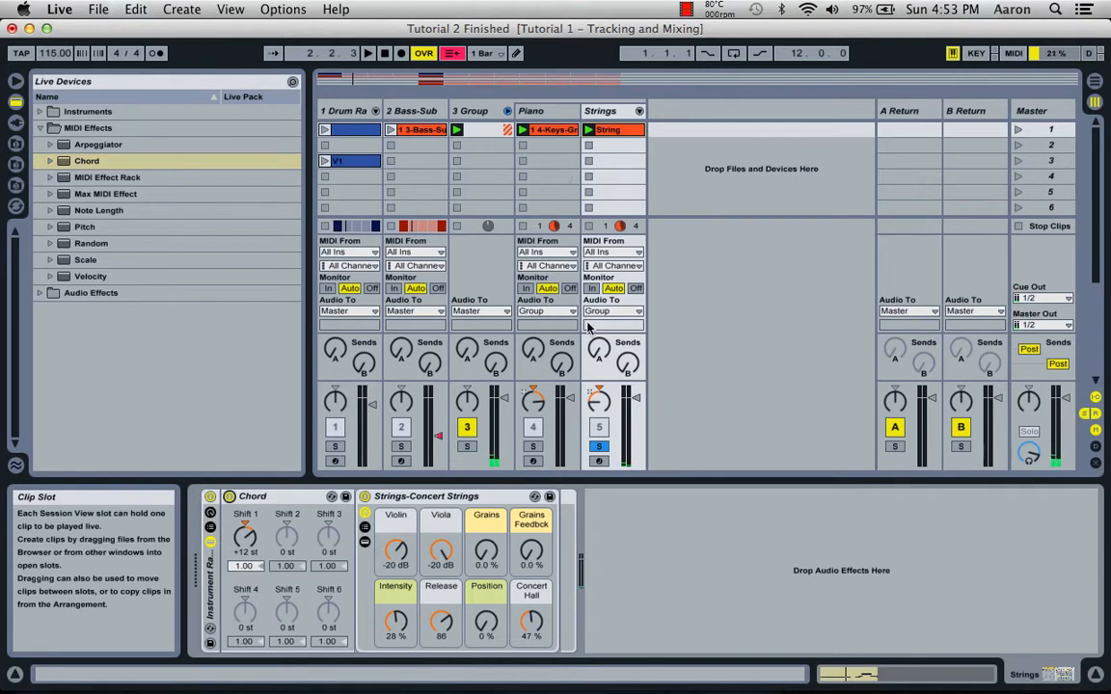
Replace the Strings solo with a group solo during playback, then release it to hear the full mix.
left_click(599, 446)
left_click(467, 446)
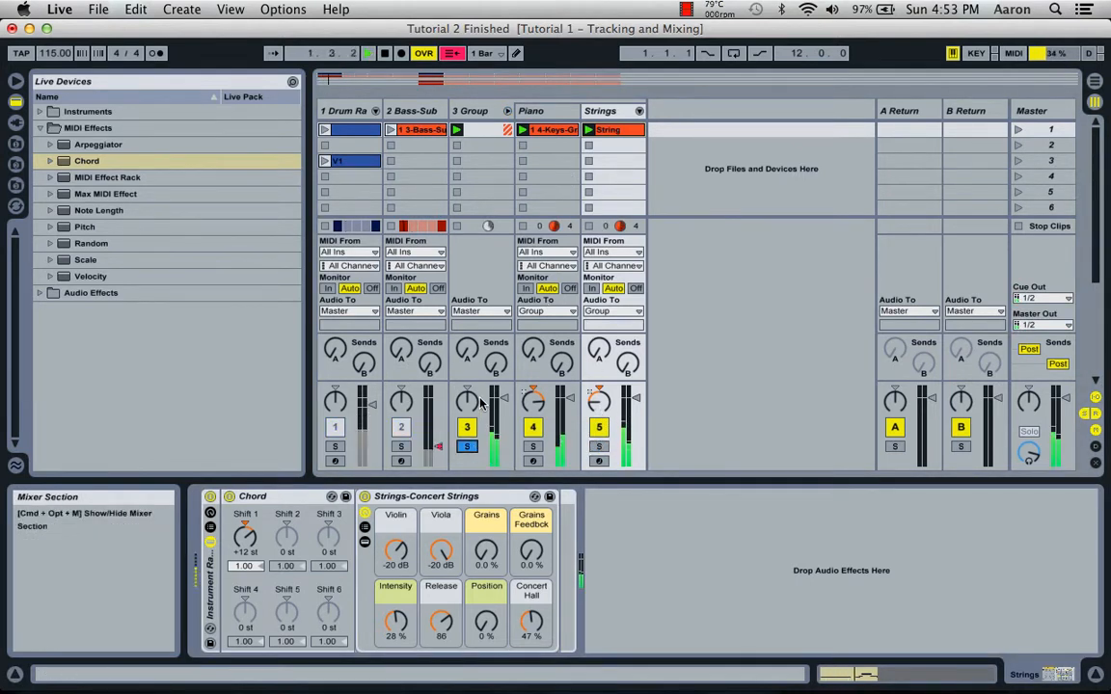
left_click(467, 447)
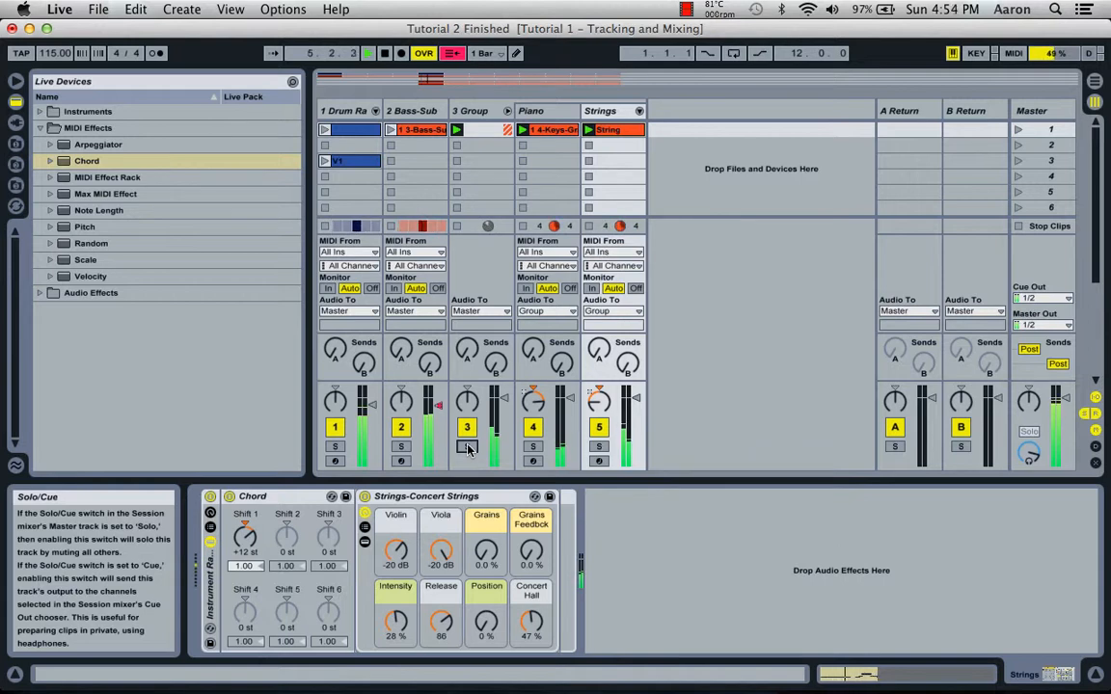
Rename the Piano track's Instrument Rack to "Grand Piano Chord" and save it as a preset.
left_click(552, 112)
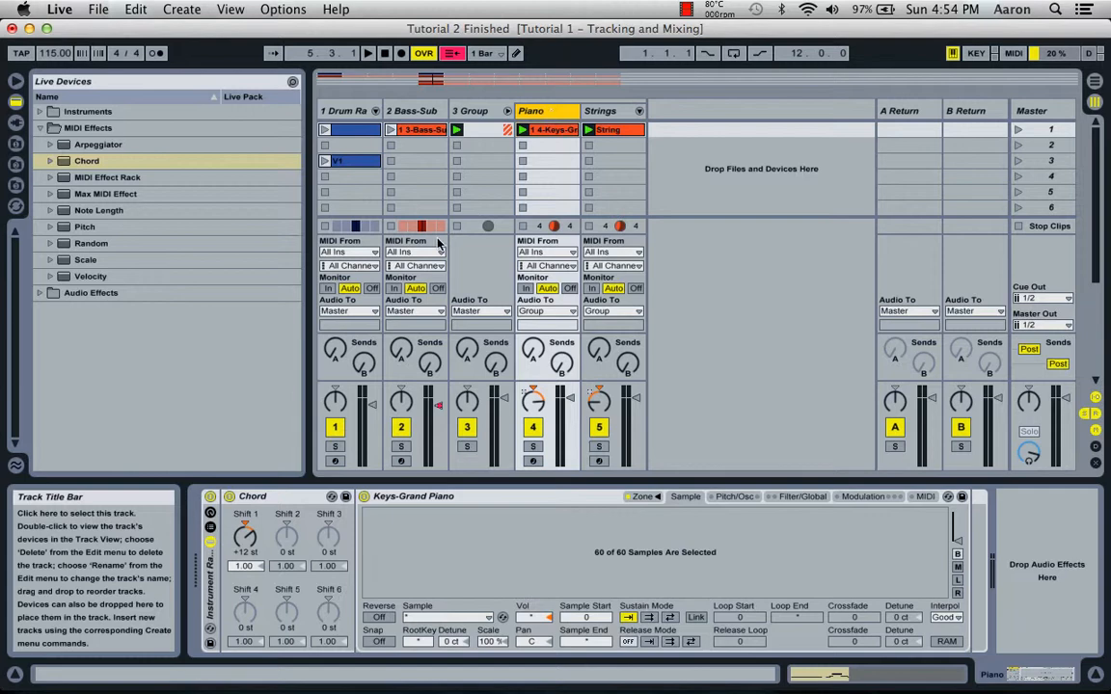
left_click(209, 528)
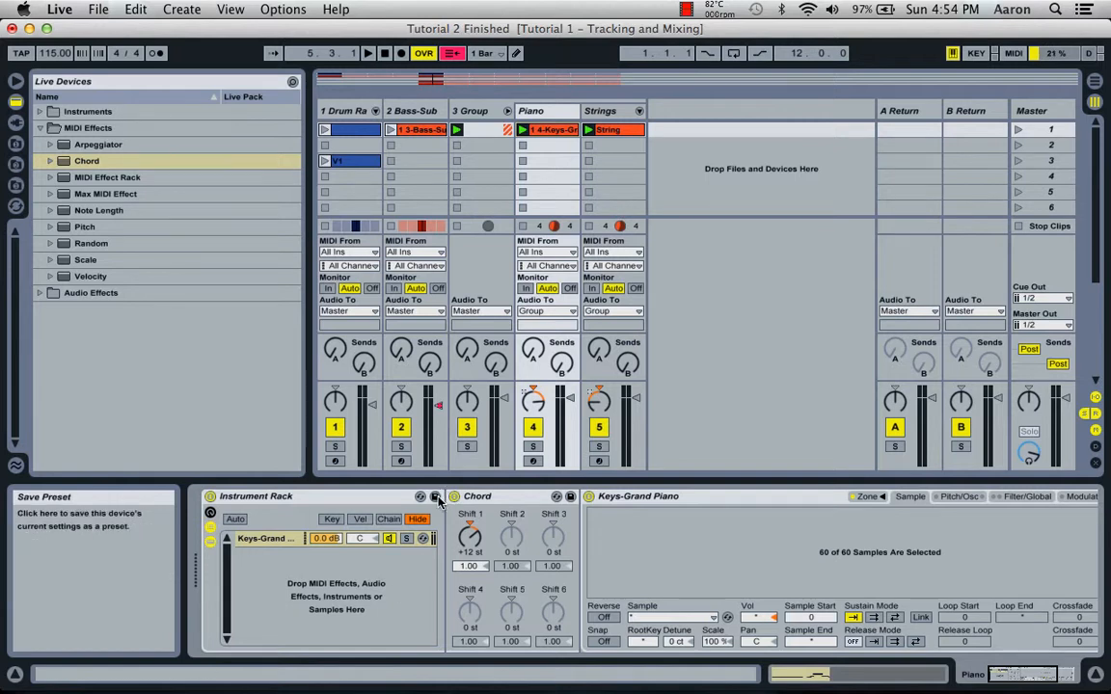
left_click(299, 501)
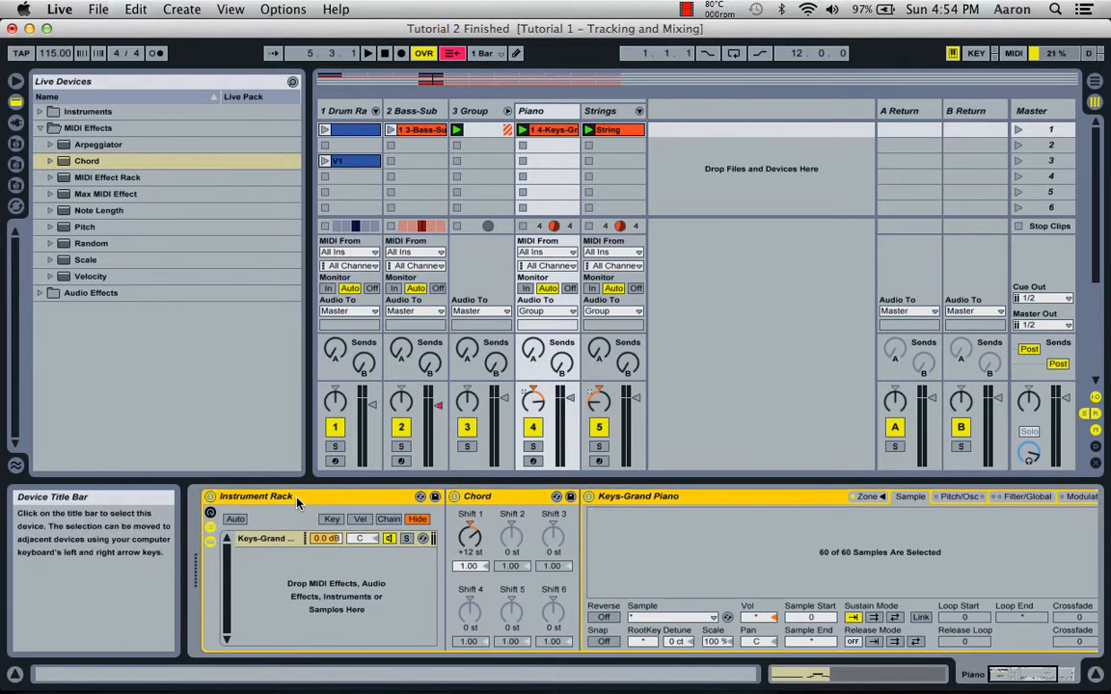
key("super+r")
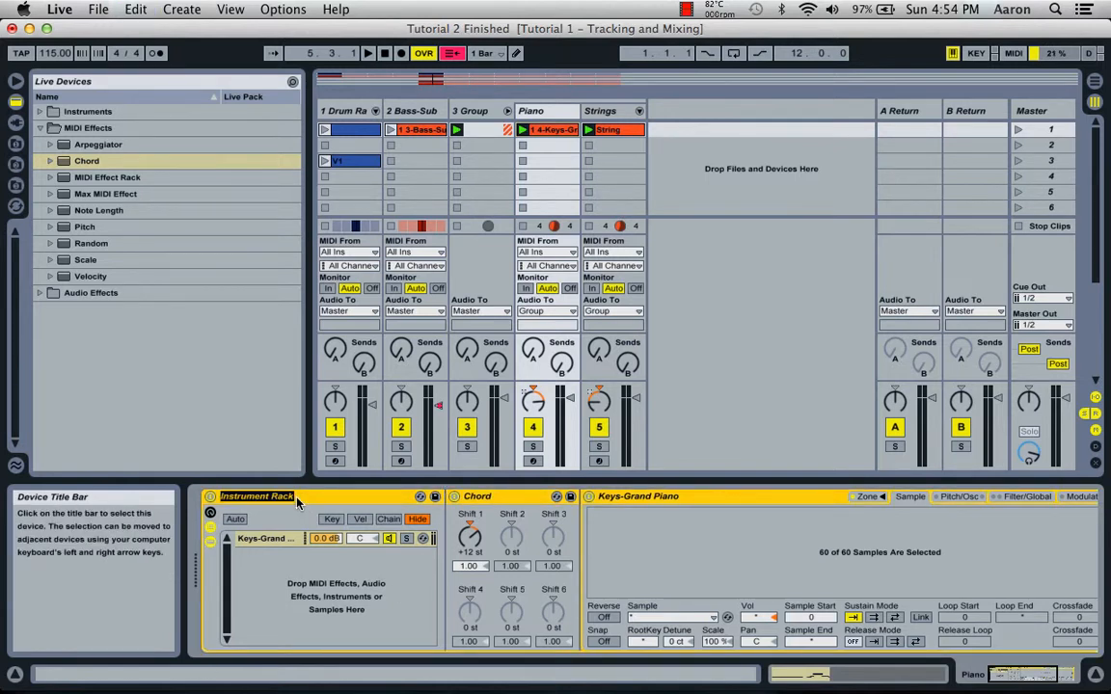
type("Grand Piano Chord")
key("Return")
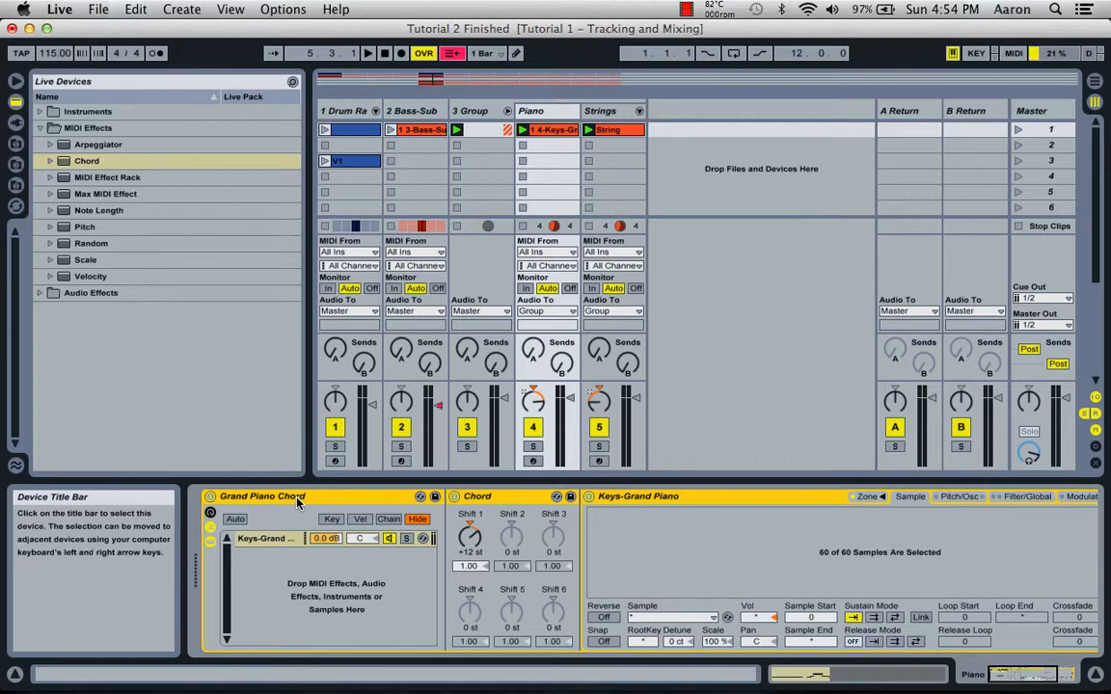
left_click(435, 498)
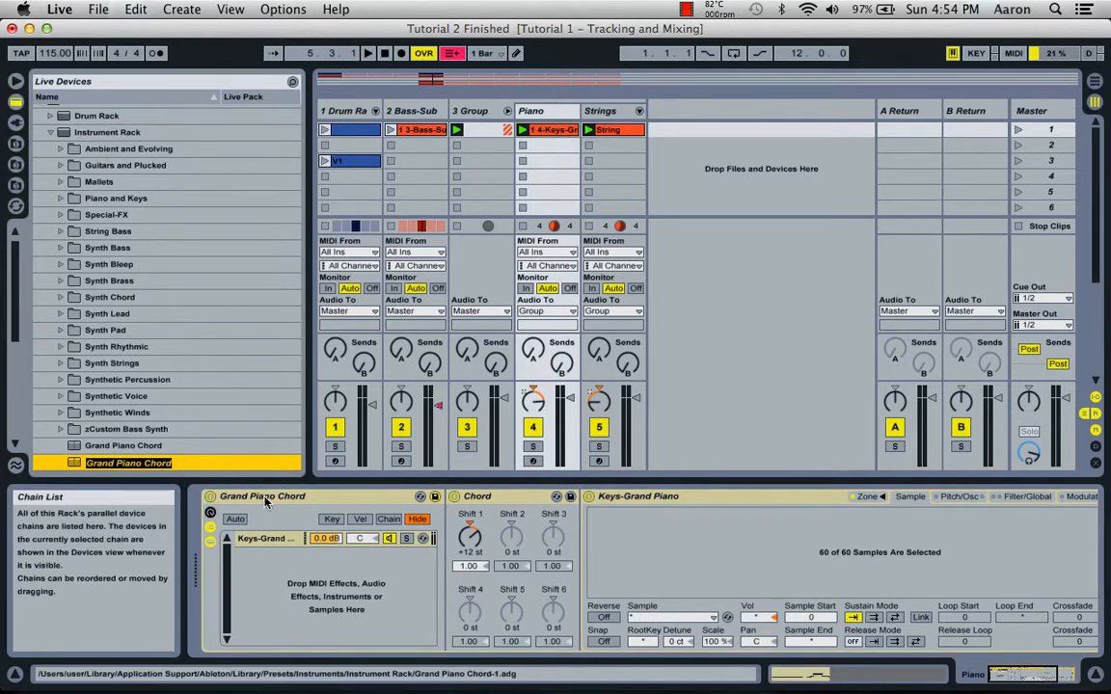
Save the rack preset as "Grand Piano Chord", replacing the existing file, and load it onto a new track after Strings.
scroll(149, 446, "down", 2)
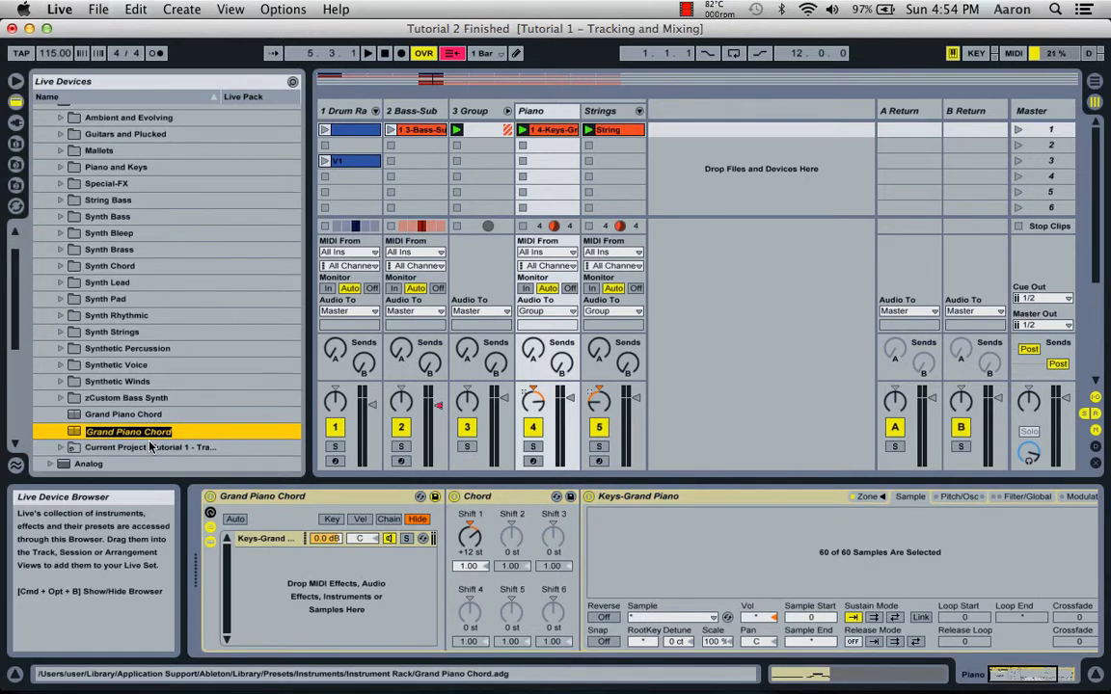
key("Return")
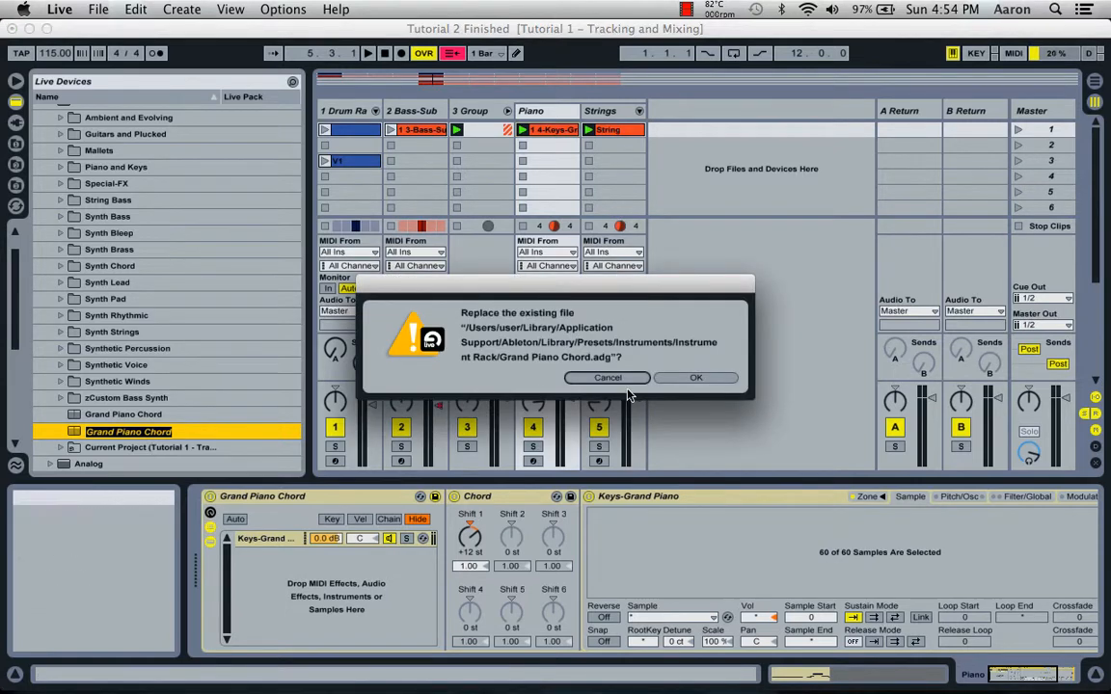
left_click(692, 378)
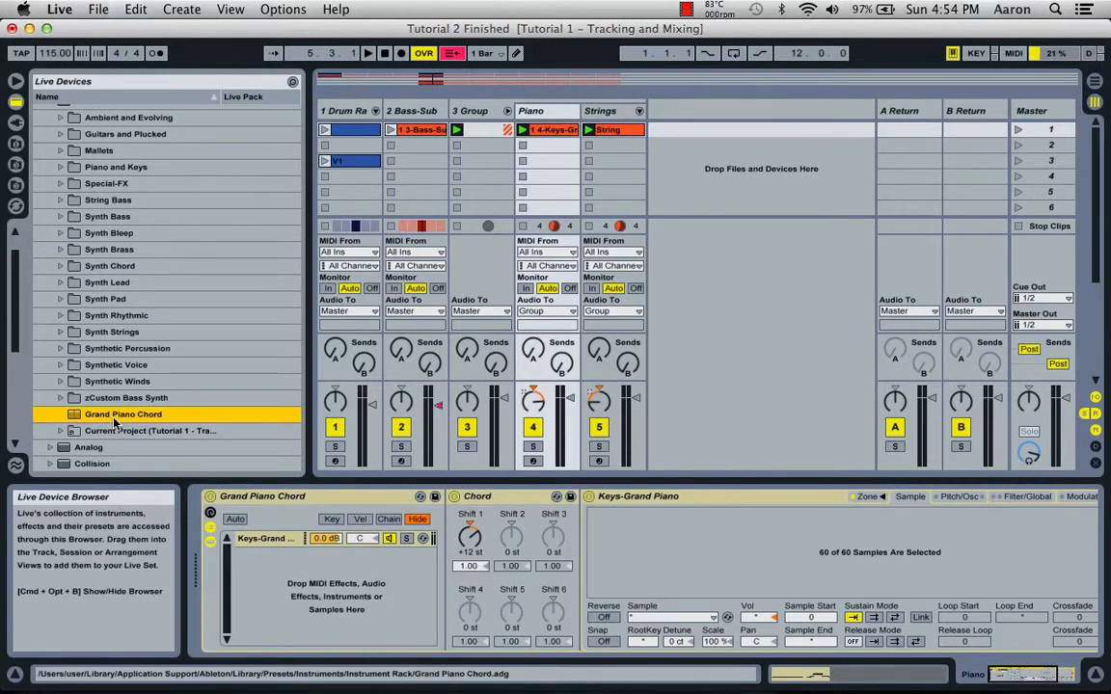
left_click_drag(113, 418, 730, 171)
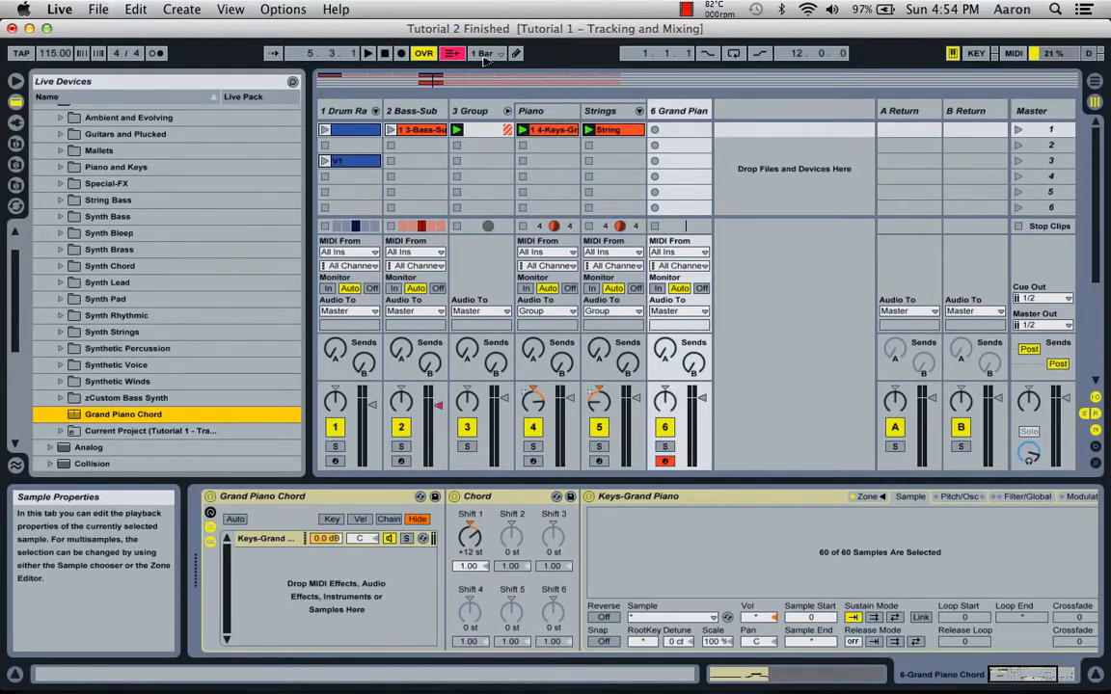
Copy the Reverb from the 3 Group track and paste it after the instrument rack on the new Grand Piano Chord track.
left_click(474, 112)
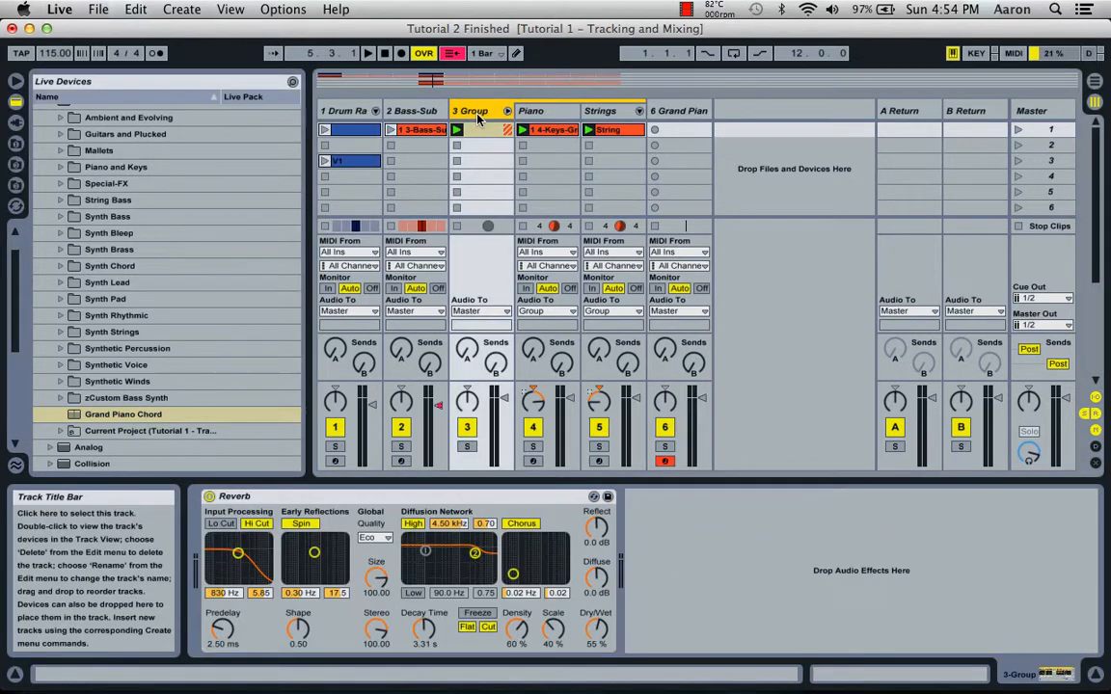
left_click(337, 499)
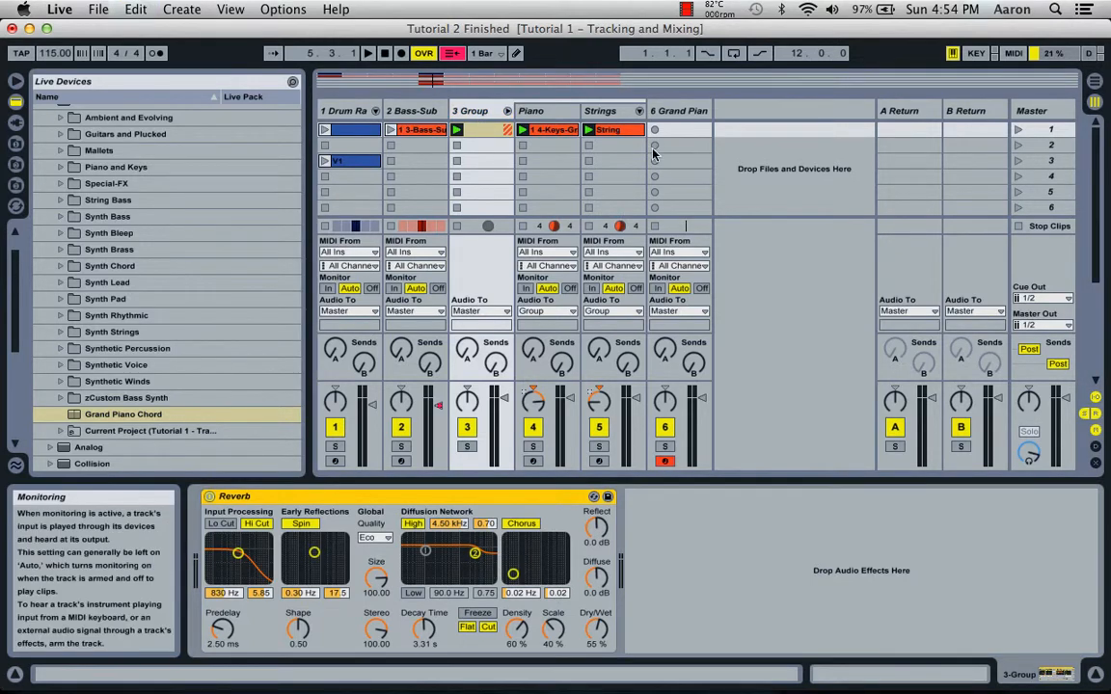
left_click(678, 111)
left_click(662, 532)
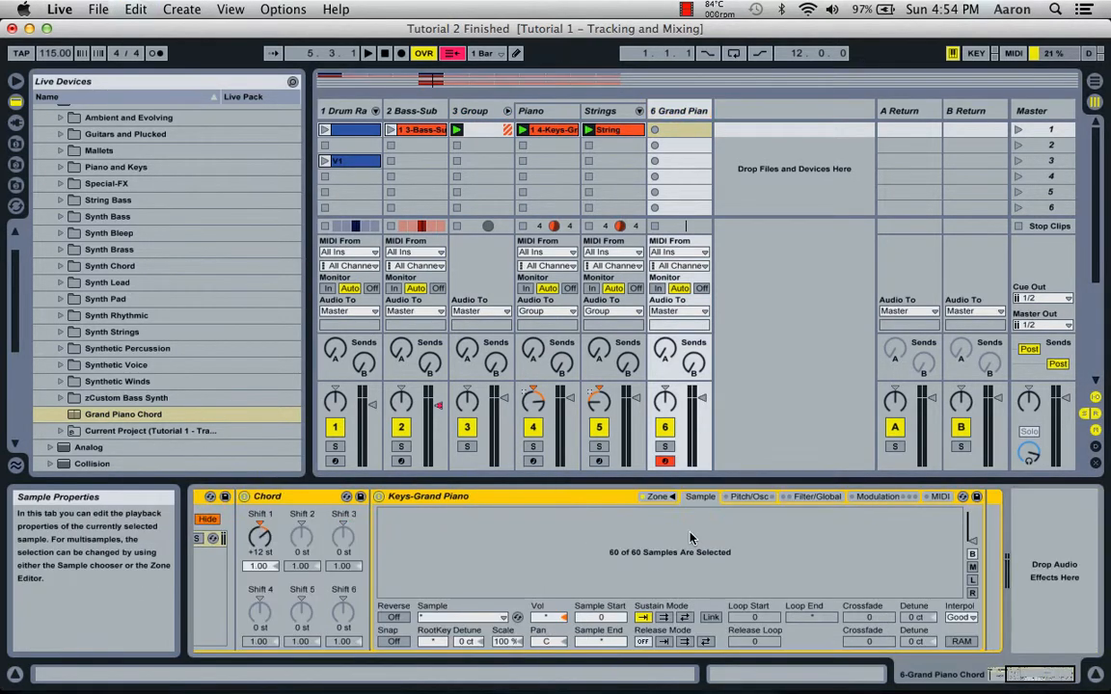
key("super+v")
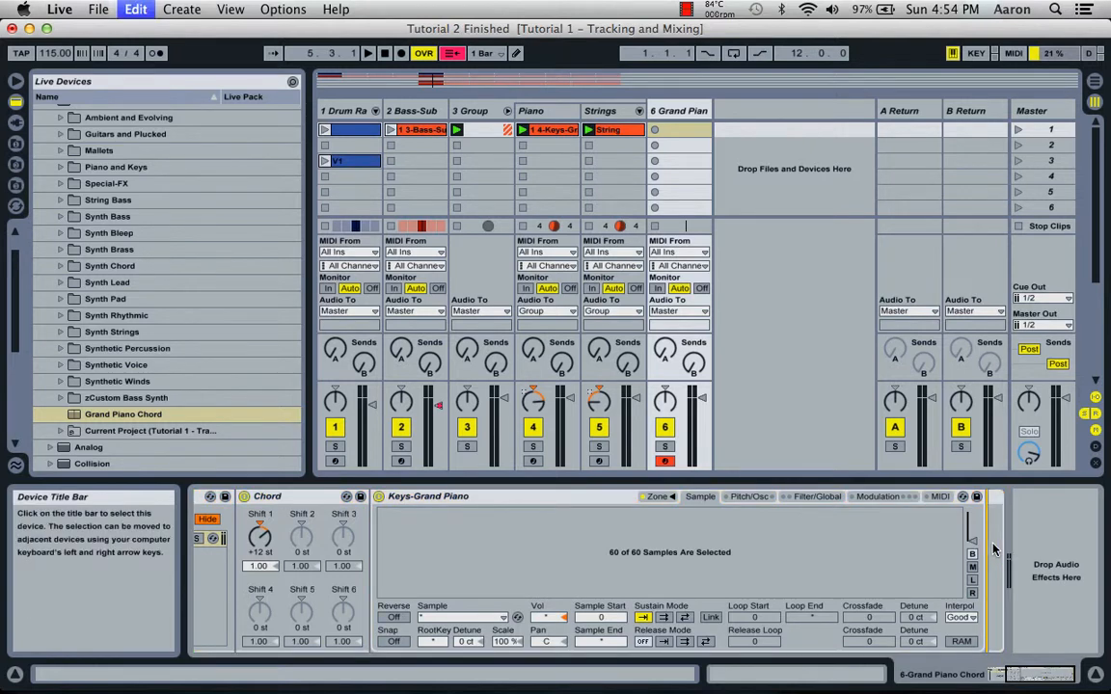